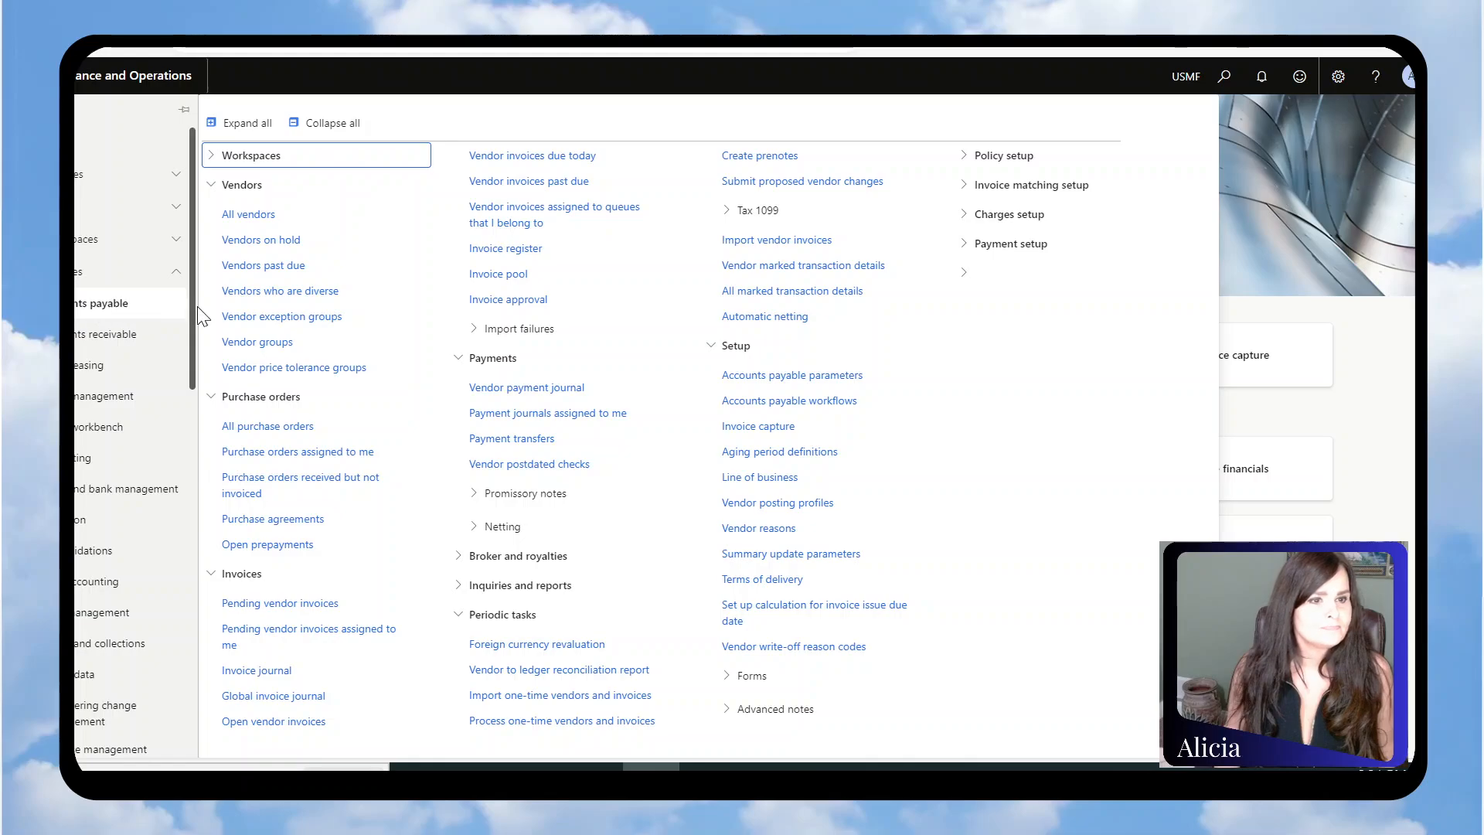
- Open the lines of a VendPay vendor payment journal and run a vendor payment proposal selected by due date without record filters
click(505, 387)
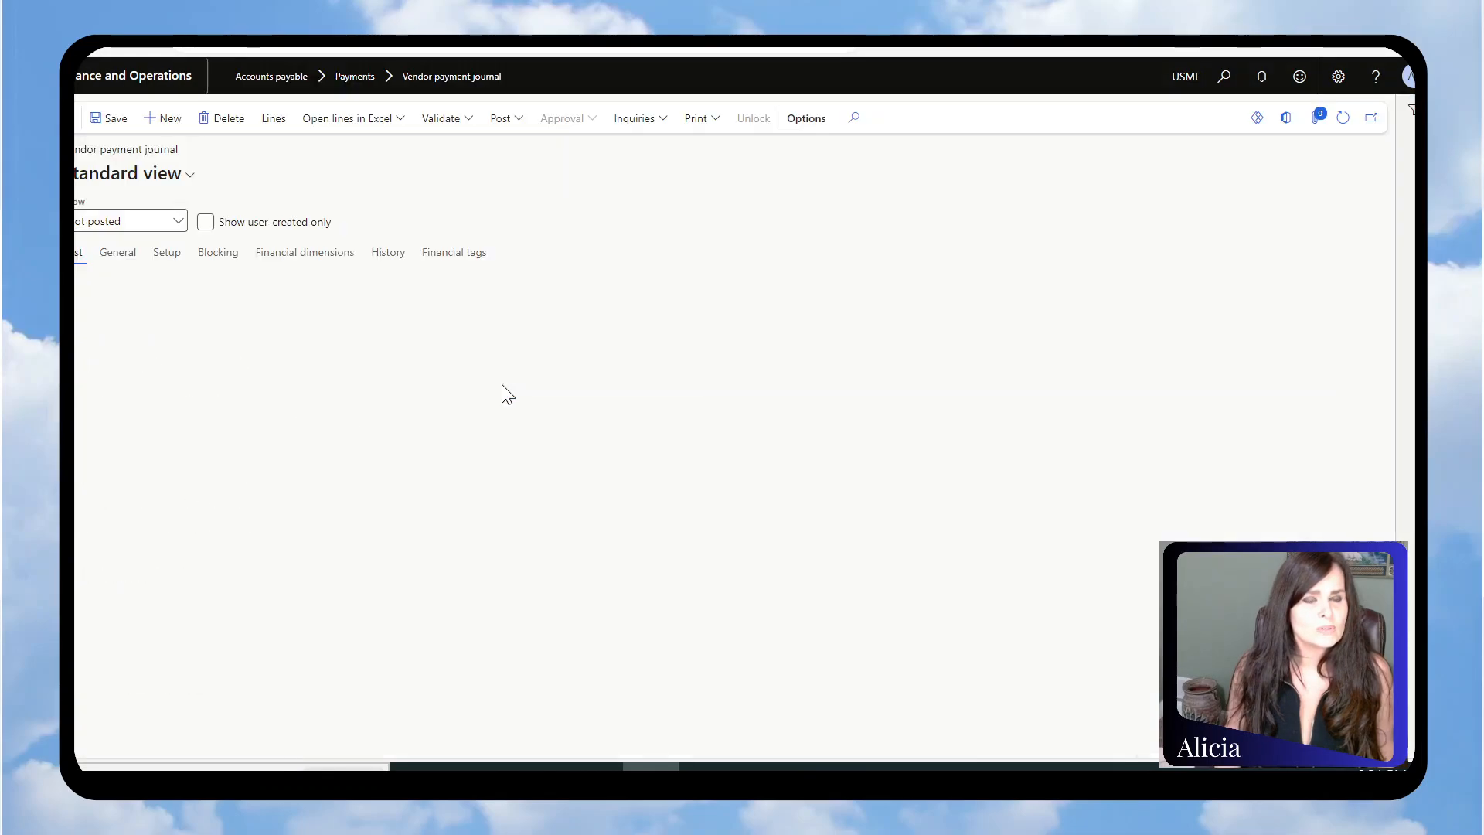
click(362, 370)
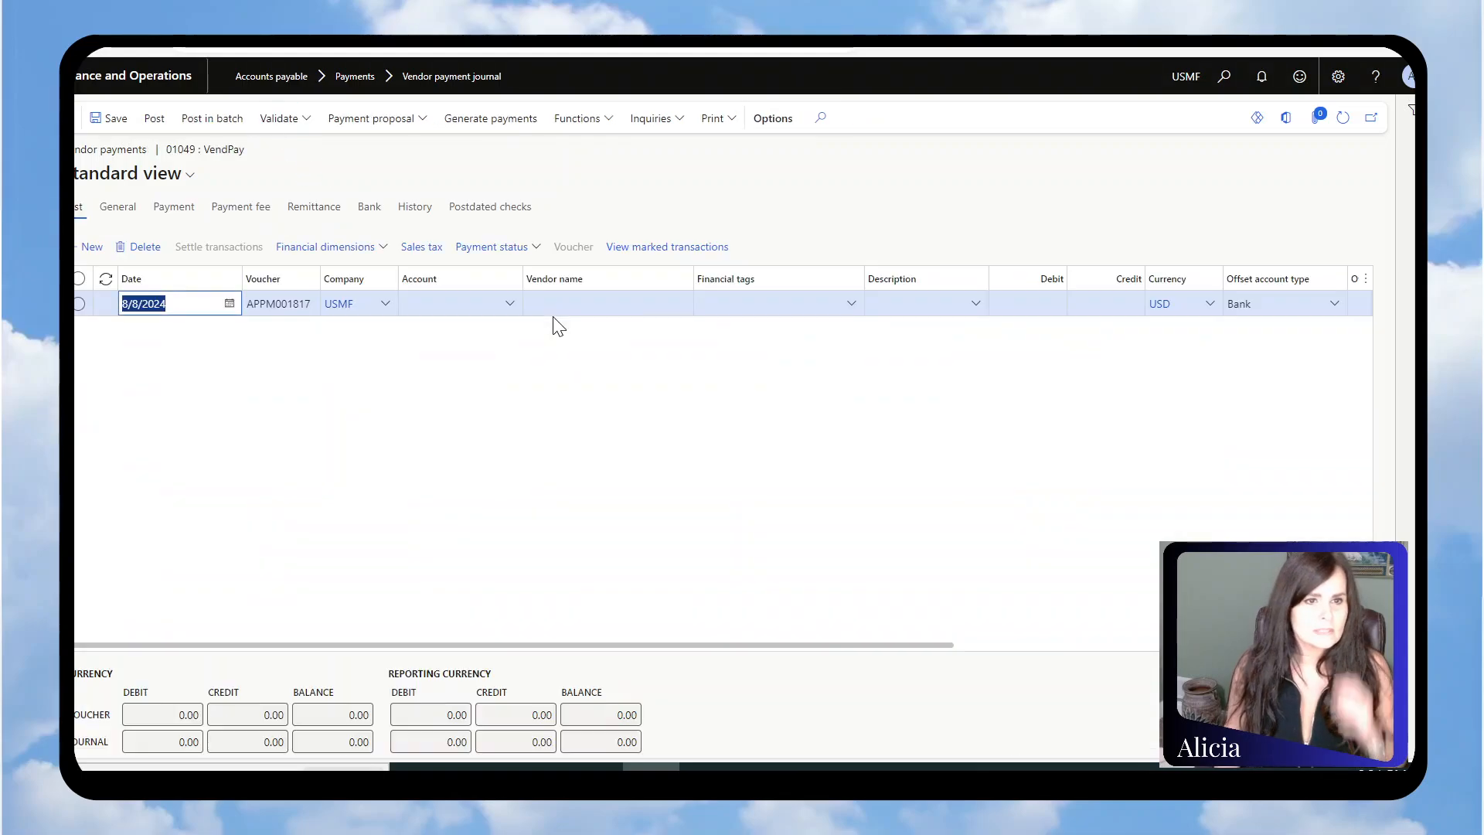
click(390, 124)
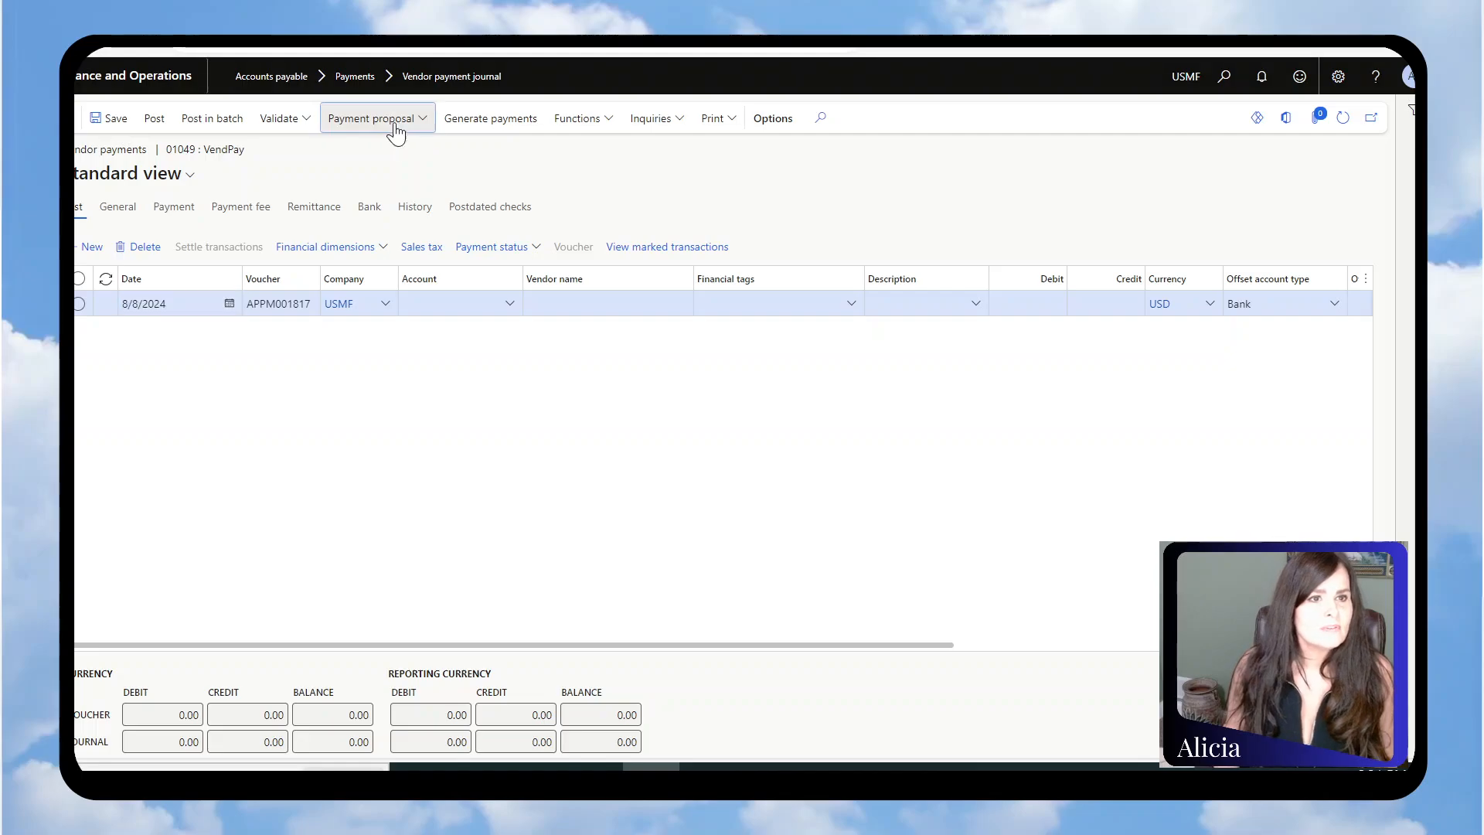
click(377, 147)
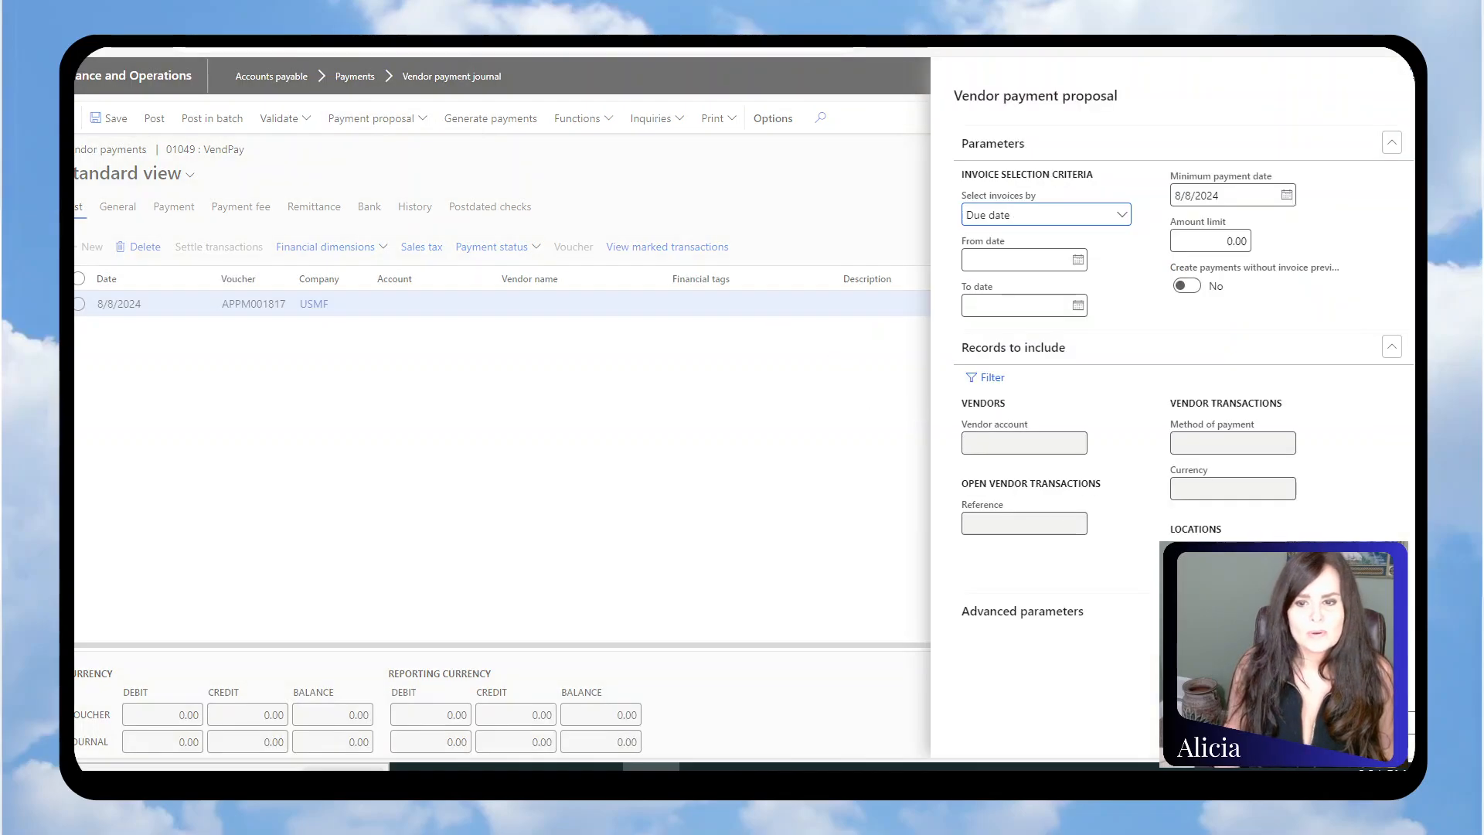
click(1337, 722)
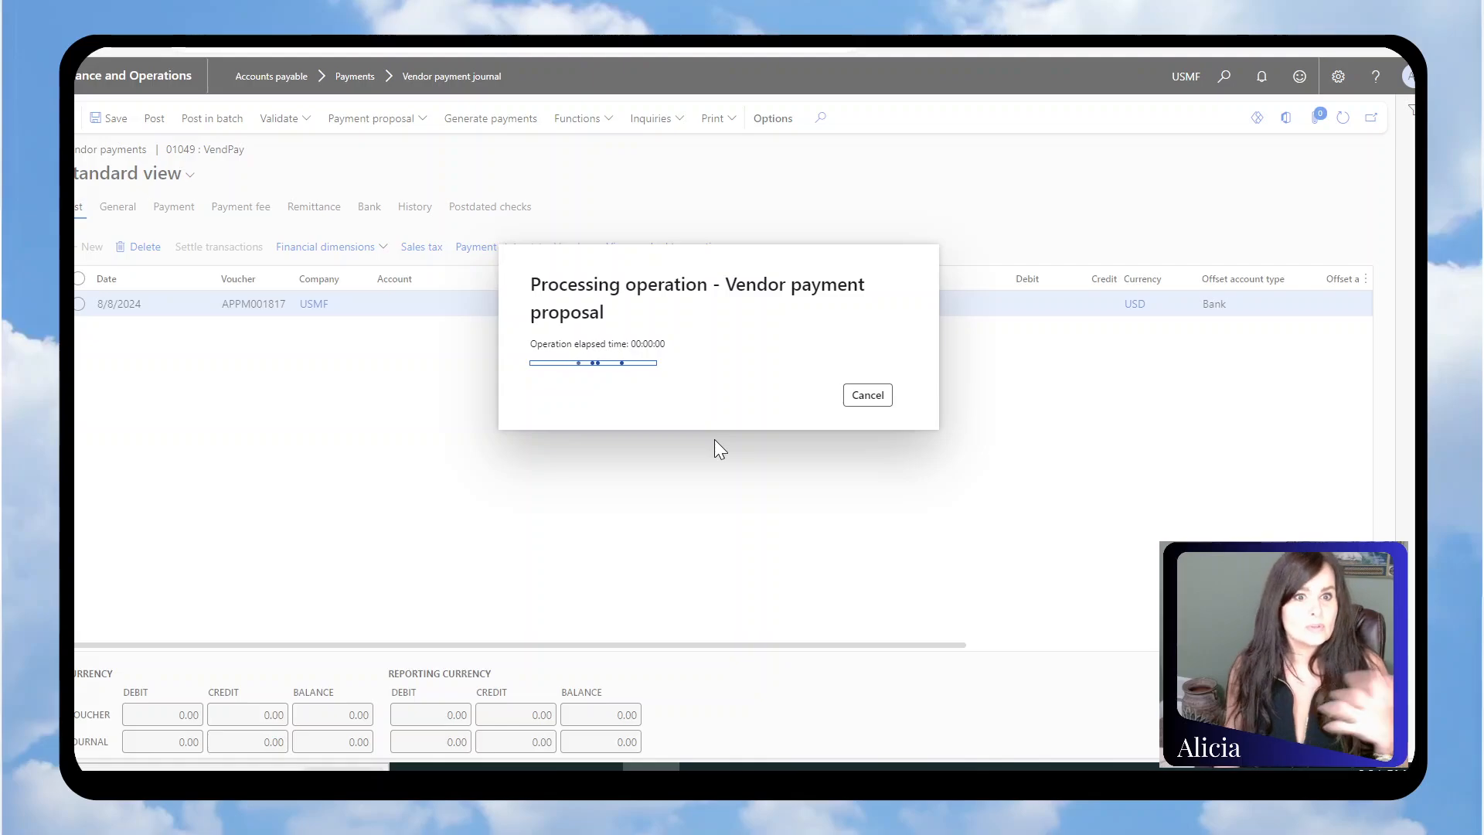
- Export all rows of the payment proposal to Excel, open the downloaded file and maximize its window
right_click(255, 247)
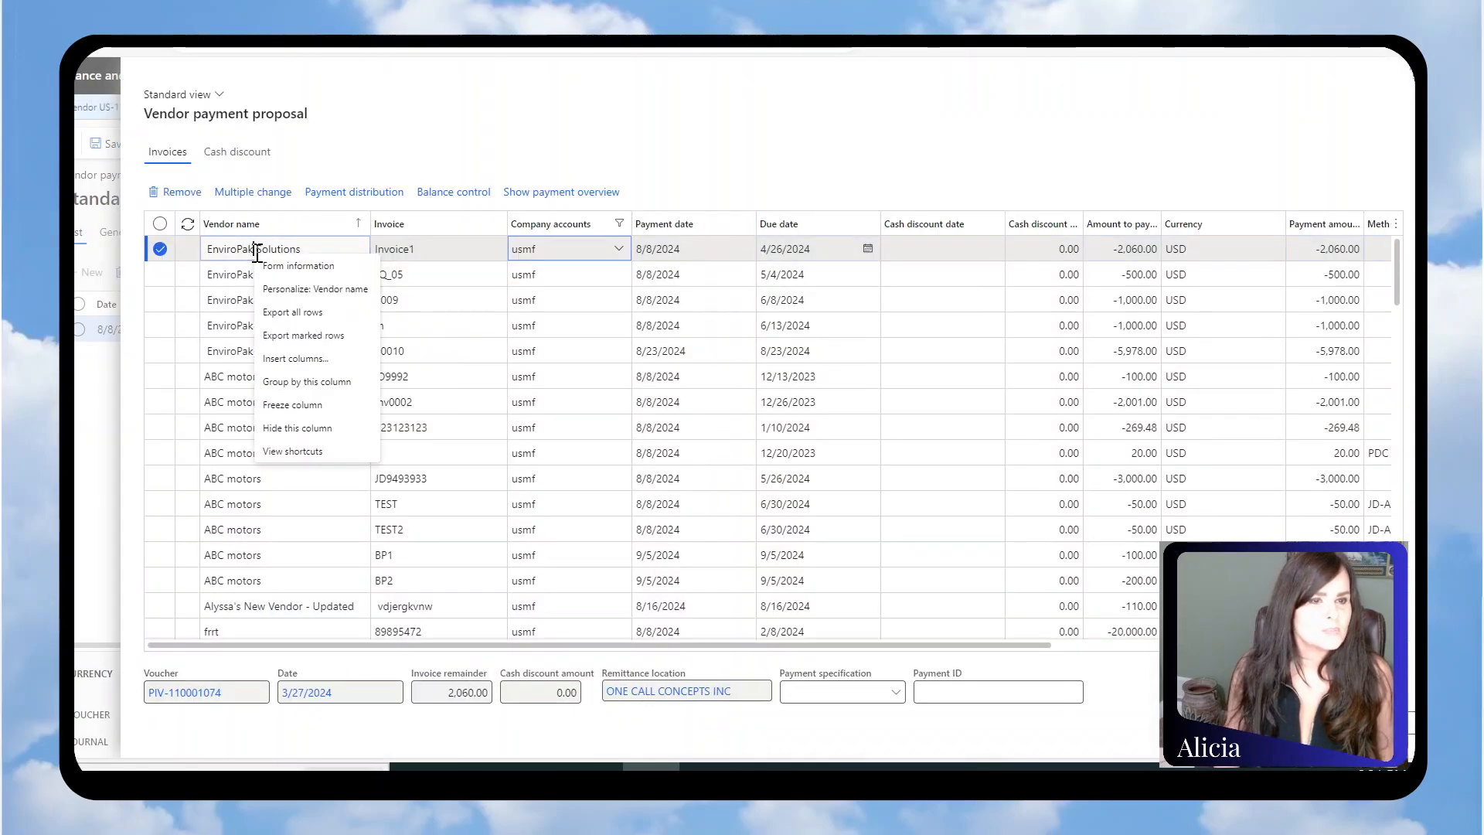
click(308, 312)
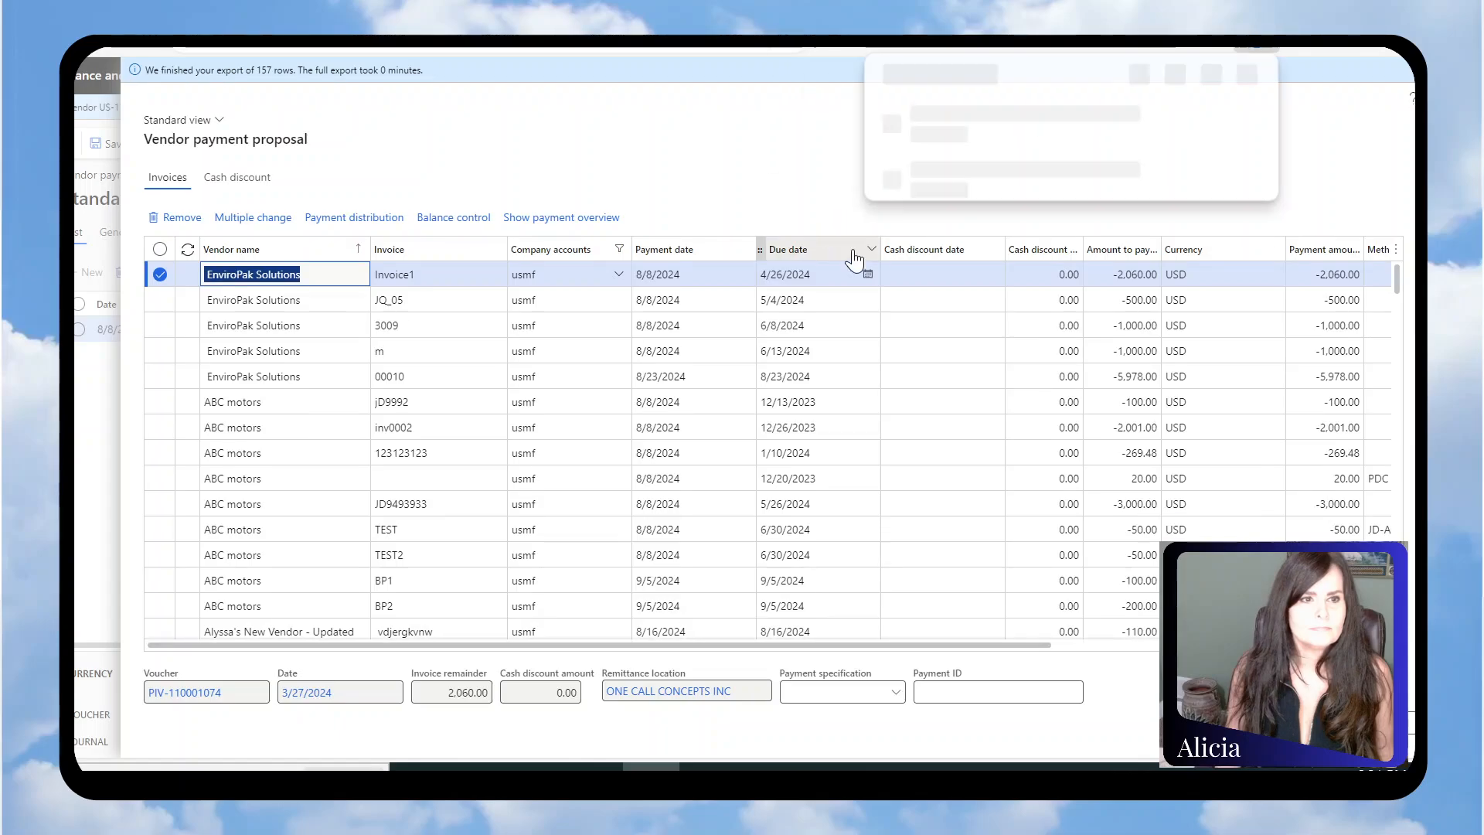
click(931, 133)
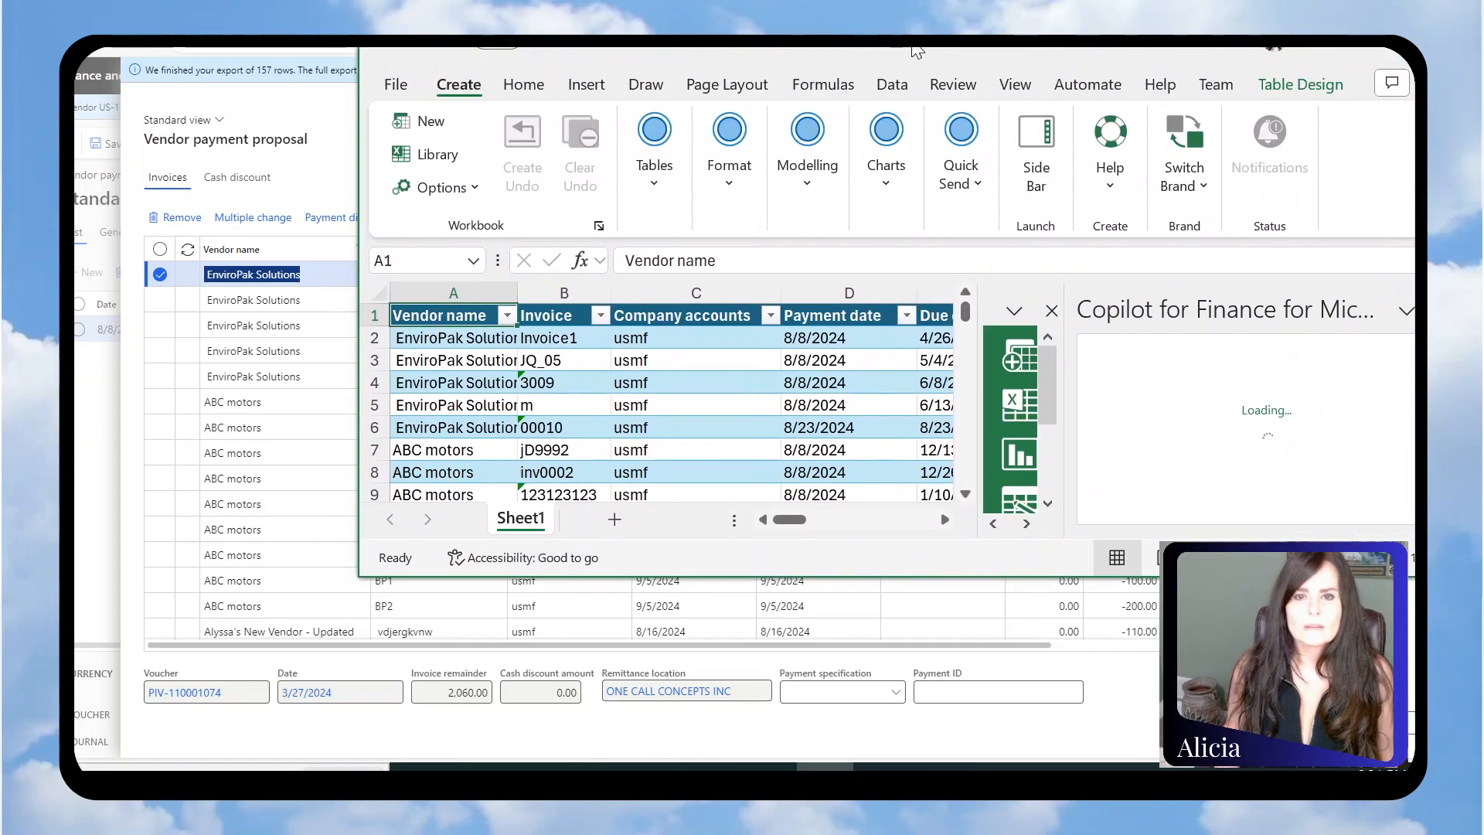
click(1306, 48)
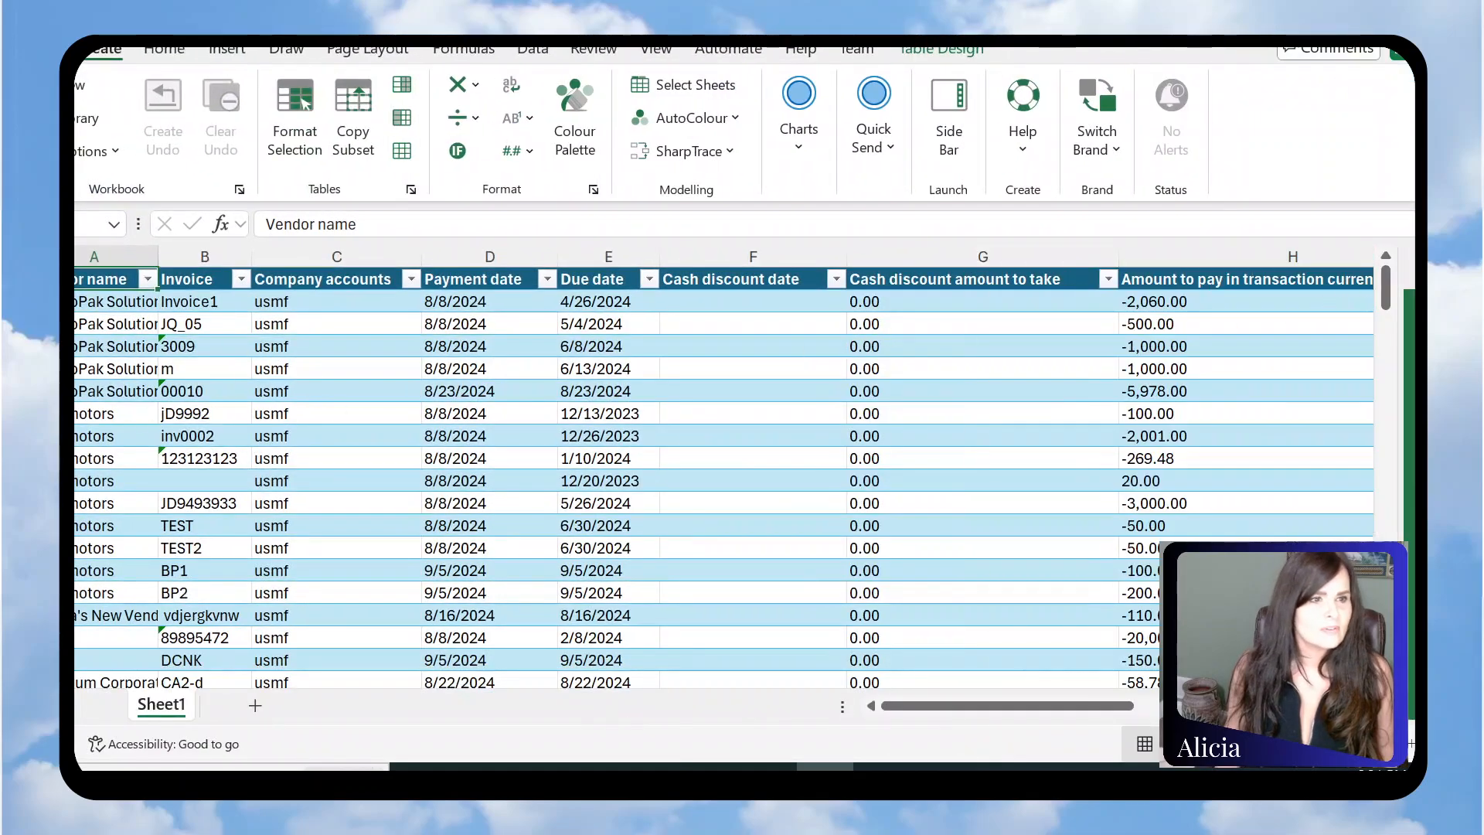
- Clear the contents of every row from row 5 downward, keeping only the first three EnviroPak Solutions invoices
click(78, 324)
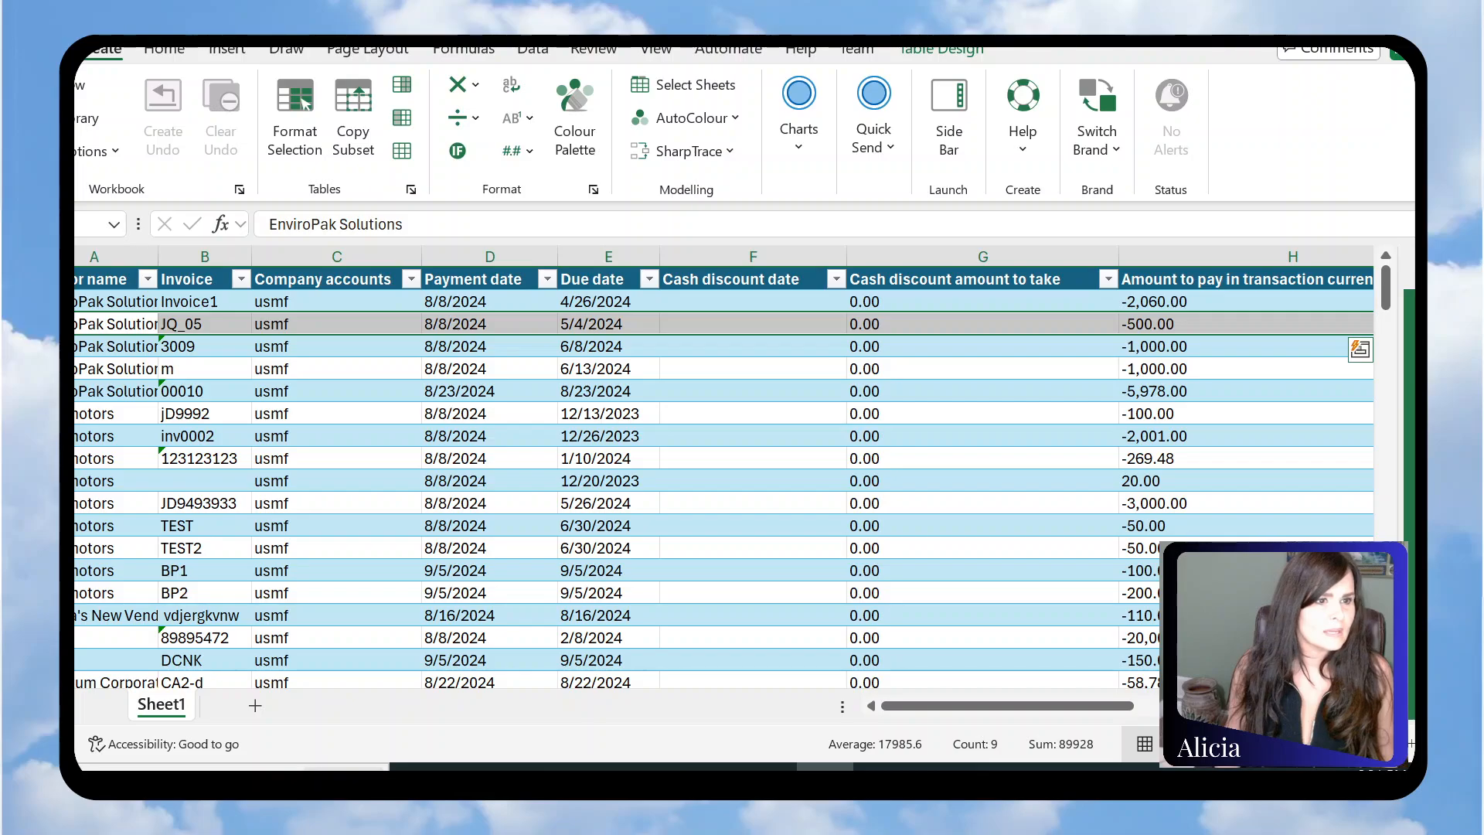
click(77, 368)
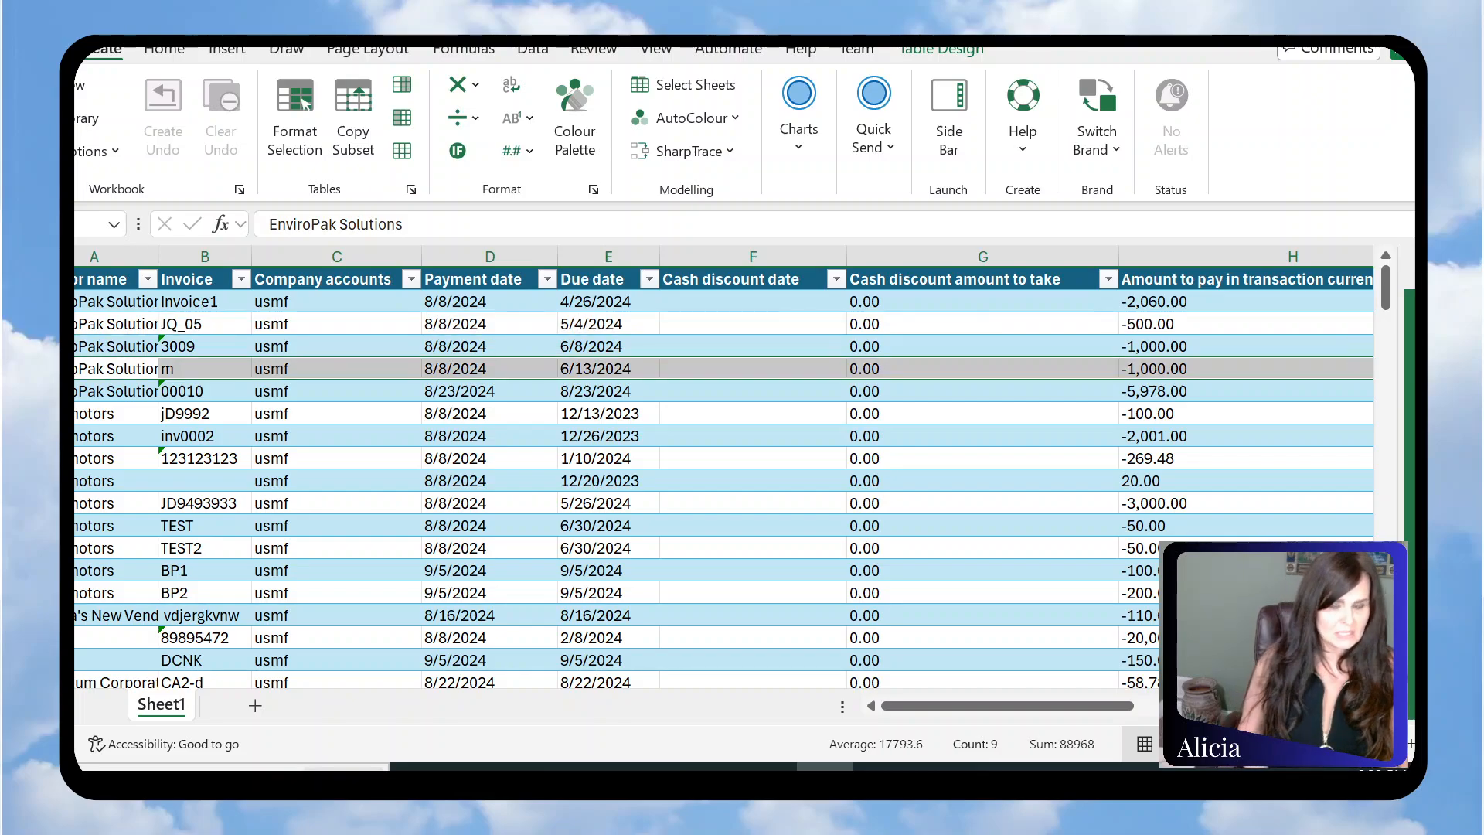
key(ctrl+shift+Down)
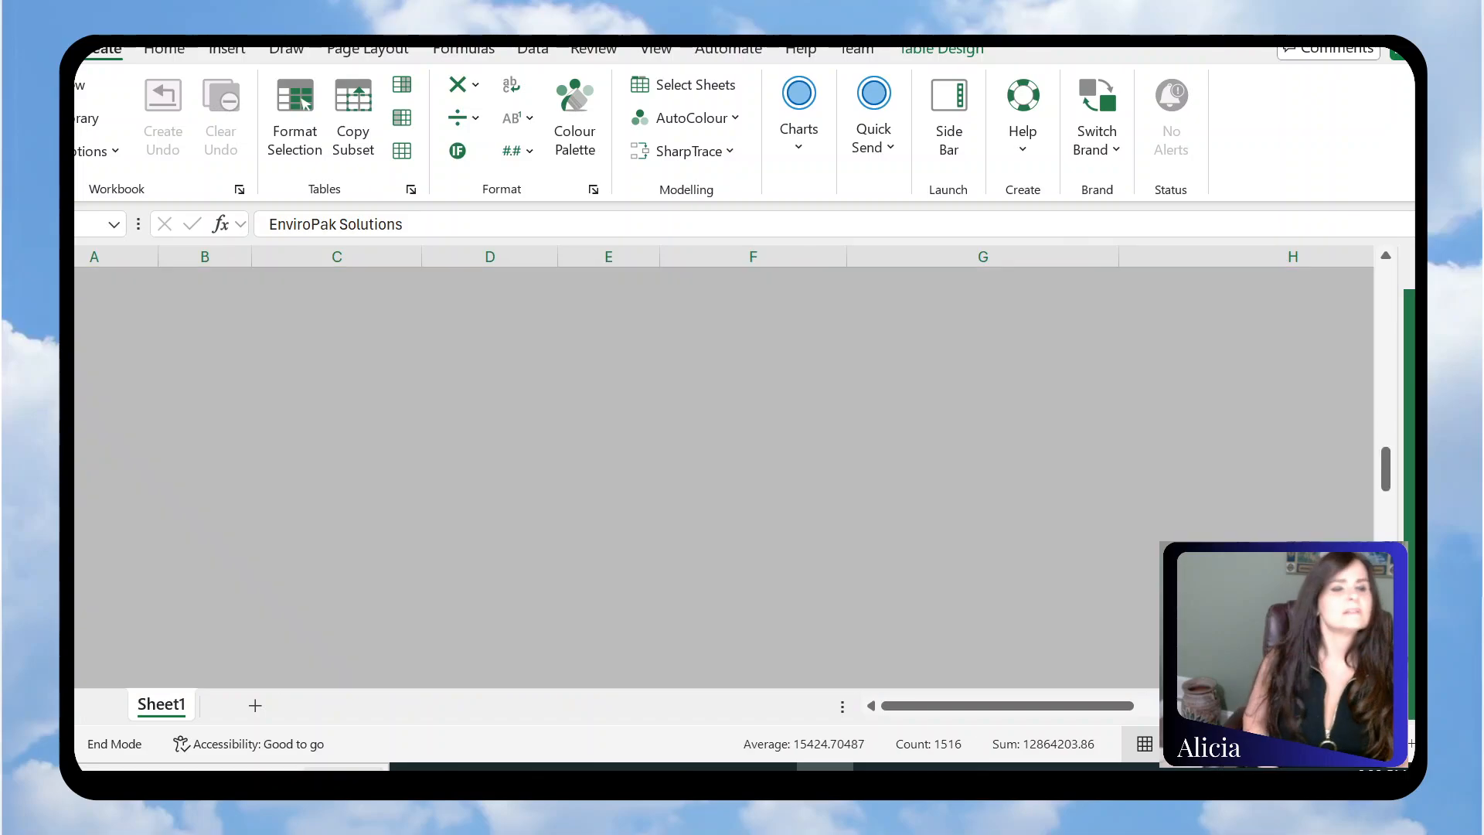
key(Delete)
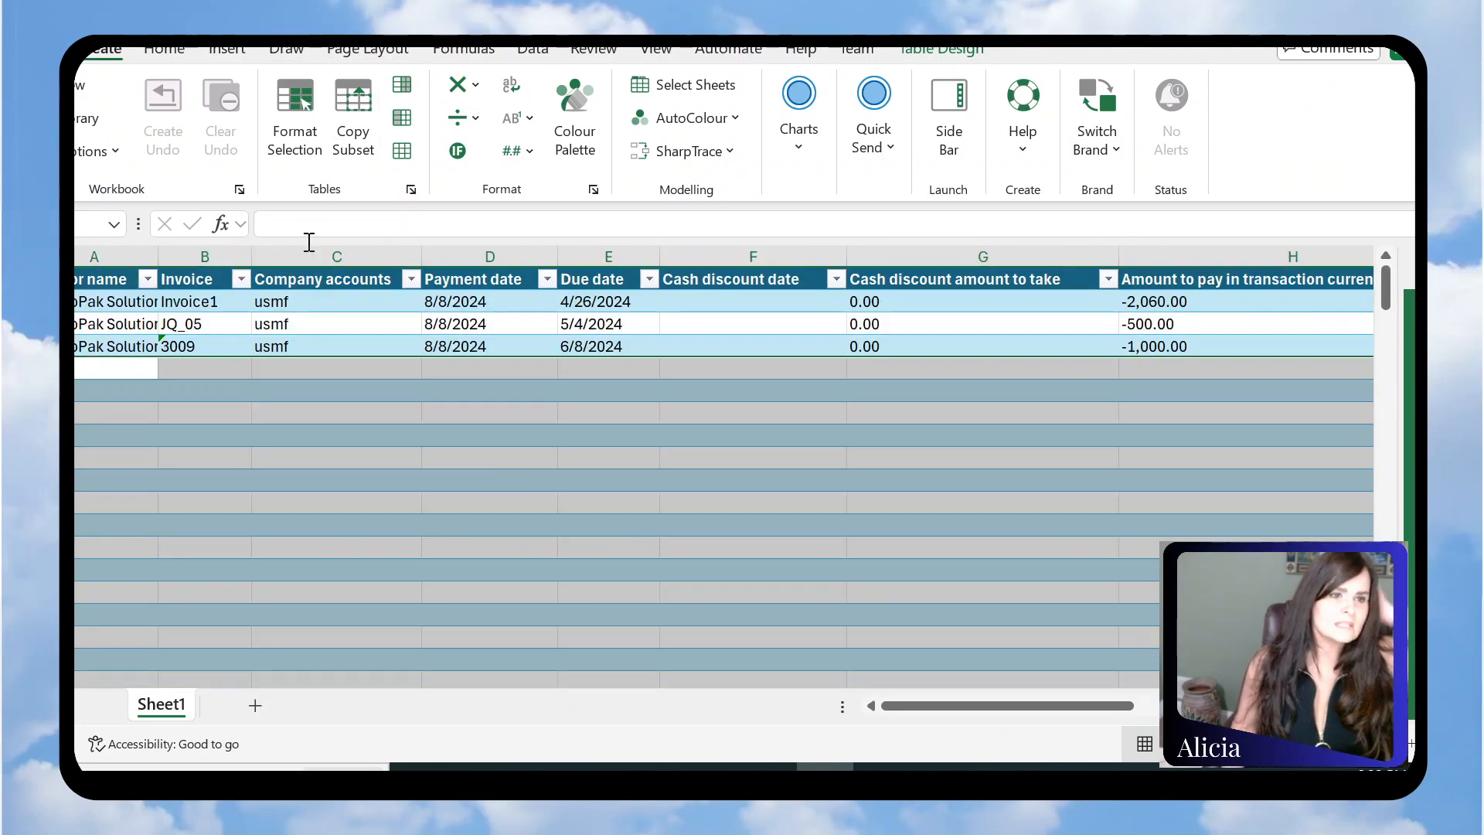
click(261, 369)
- Copy the three invoice numbers from B2:B4 into B6:B8
drag(202, 295, 211, 348)
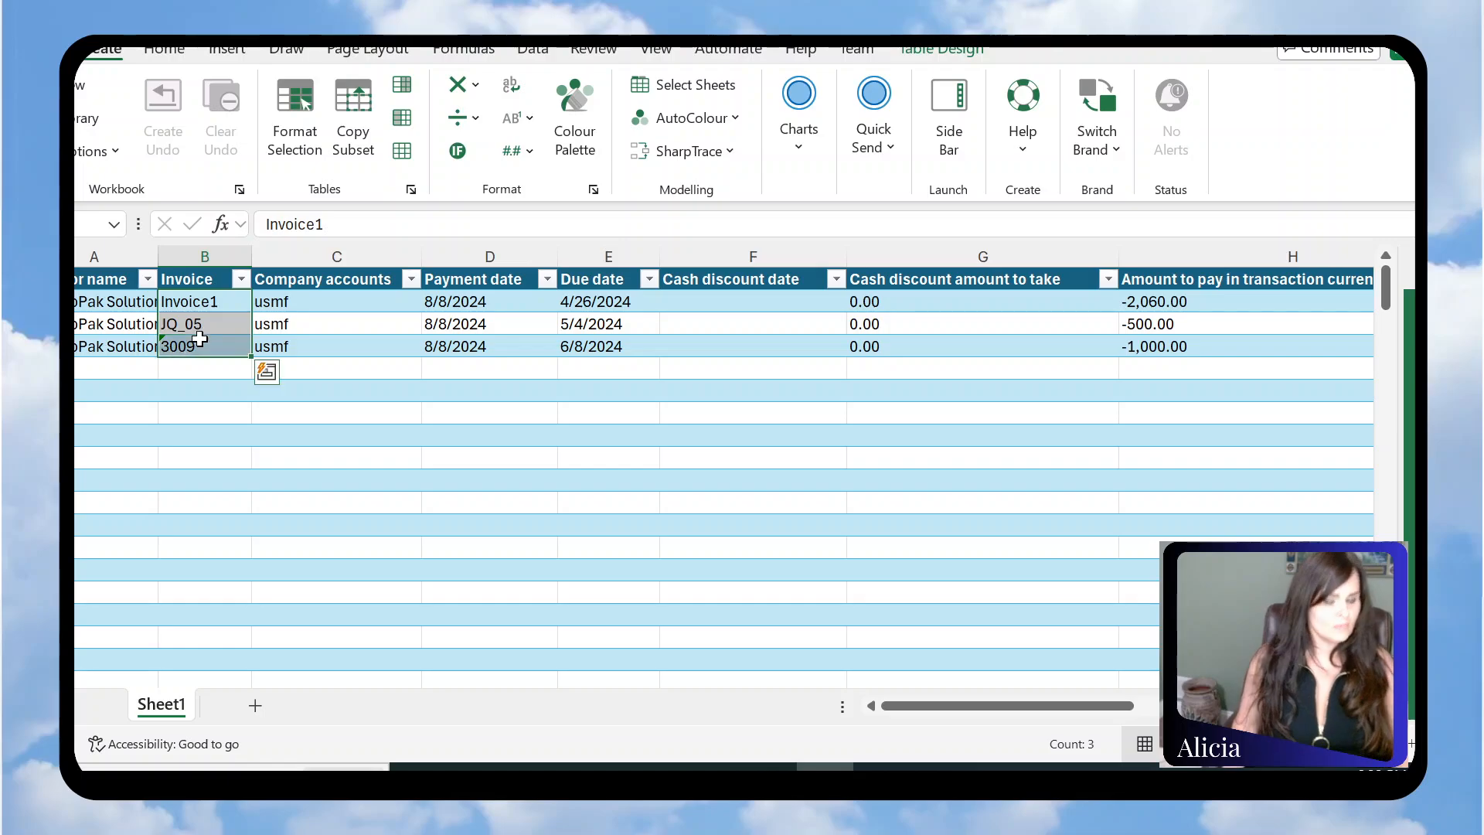
key(ctrl+c)
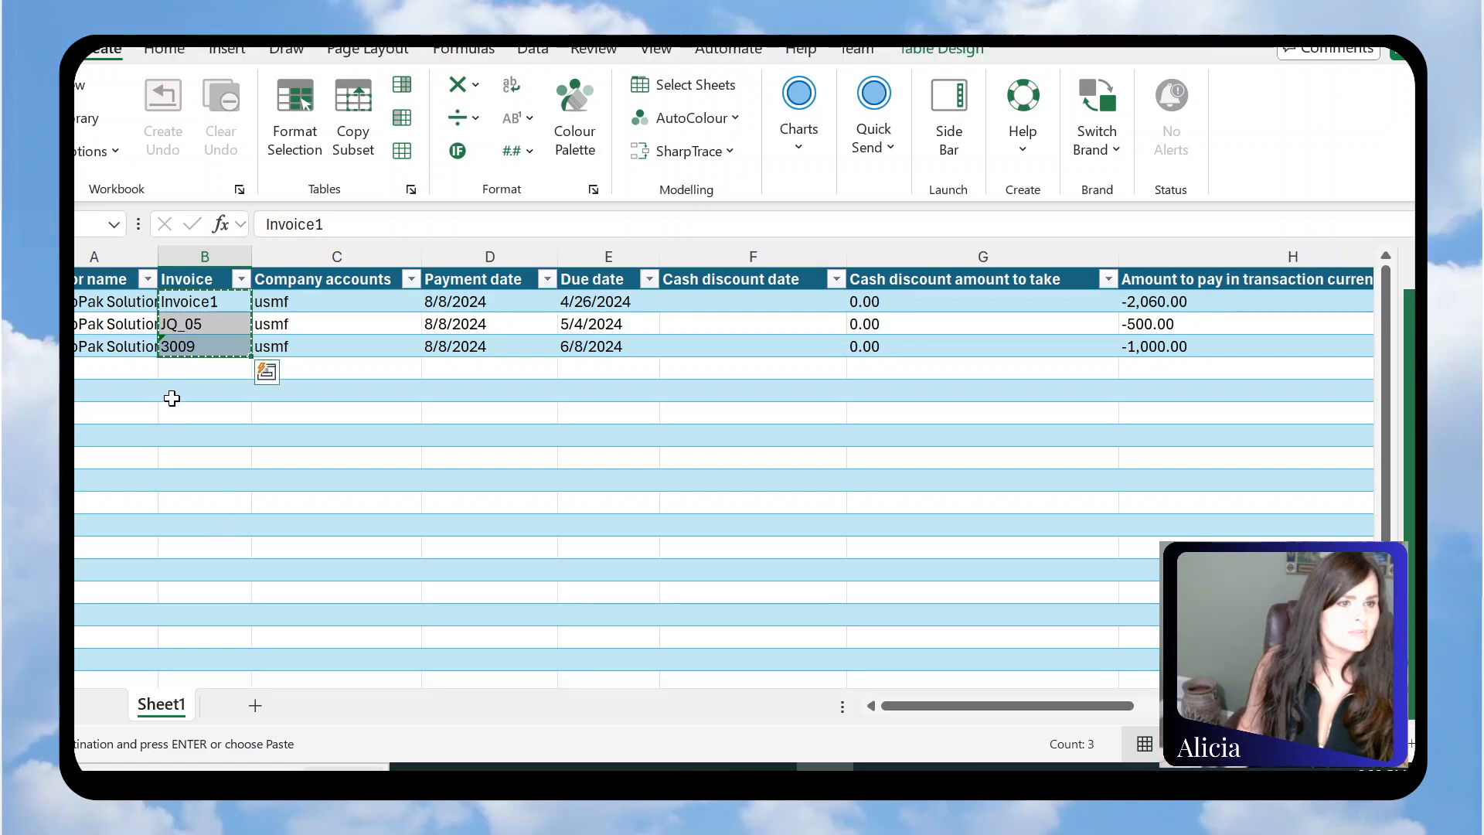
click(192, 387)
key(ctrl+v)
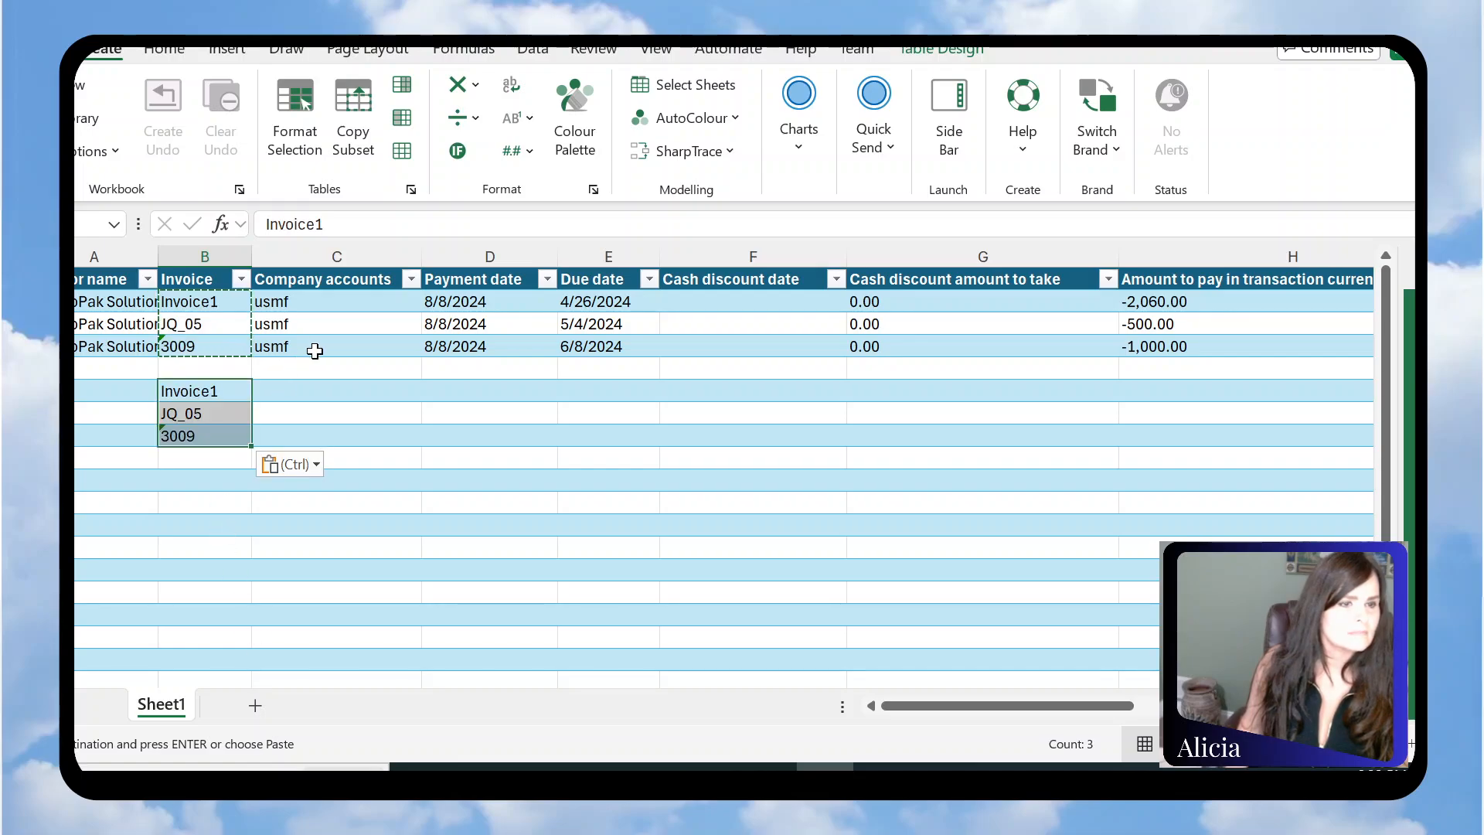
- Combine the invoice numbers in cell B6 as the comma-separated list "Invoice1,JQ_05, 3009"
click(198, 414)
click(367, 223)
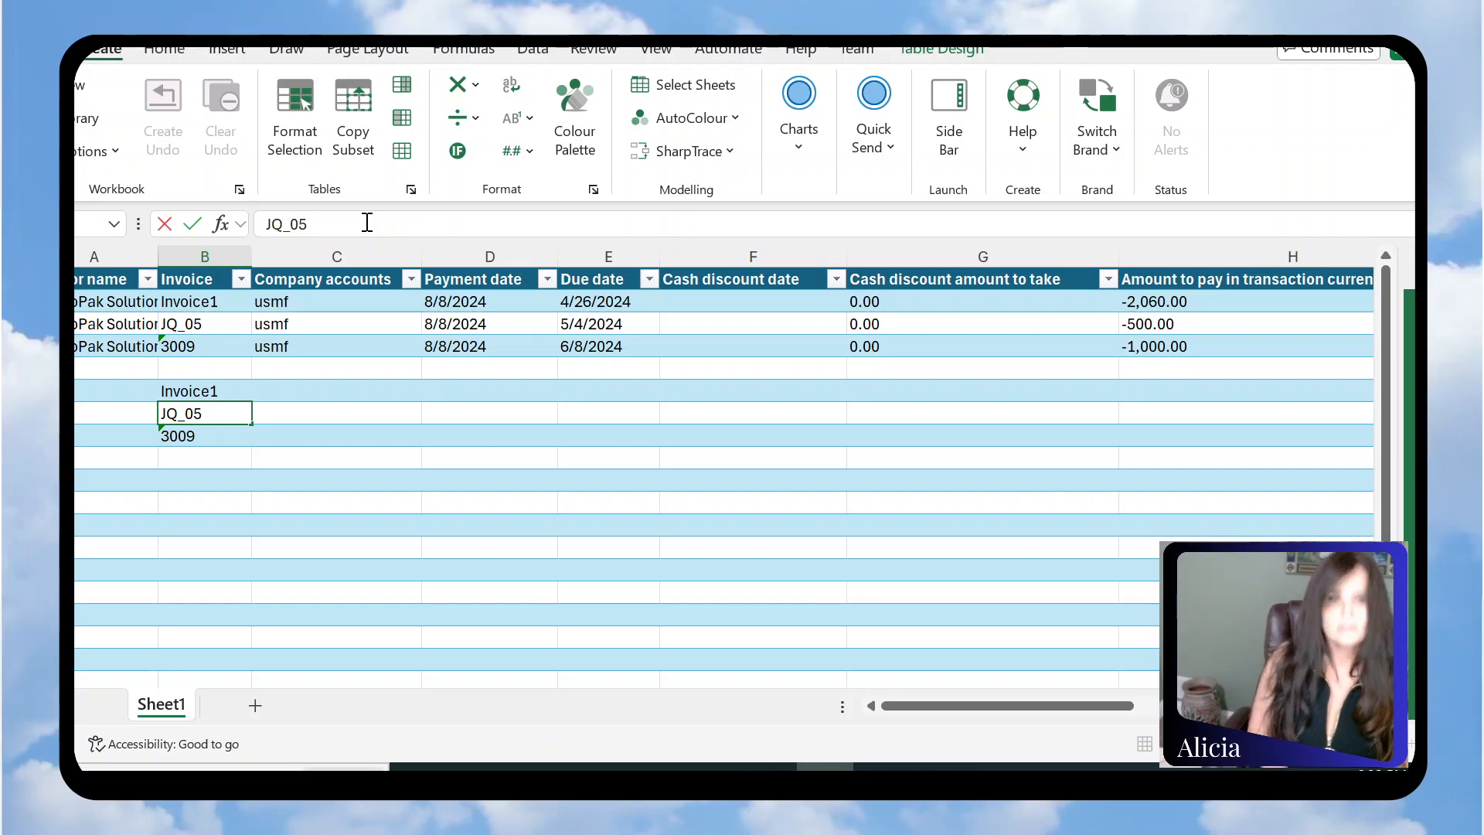
text(.)
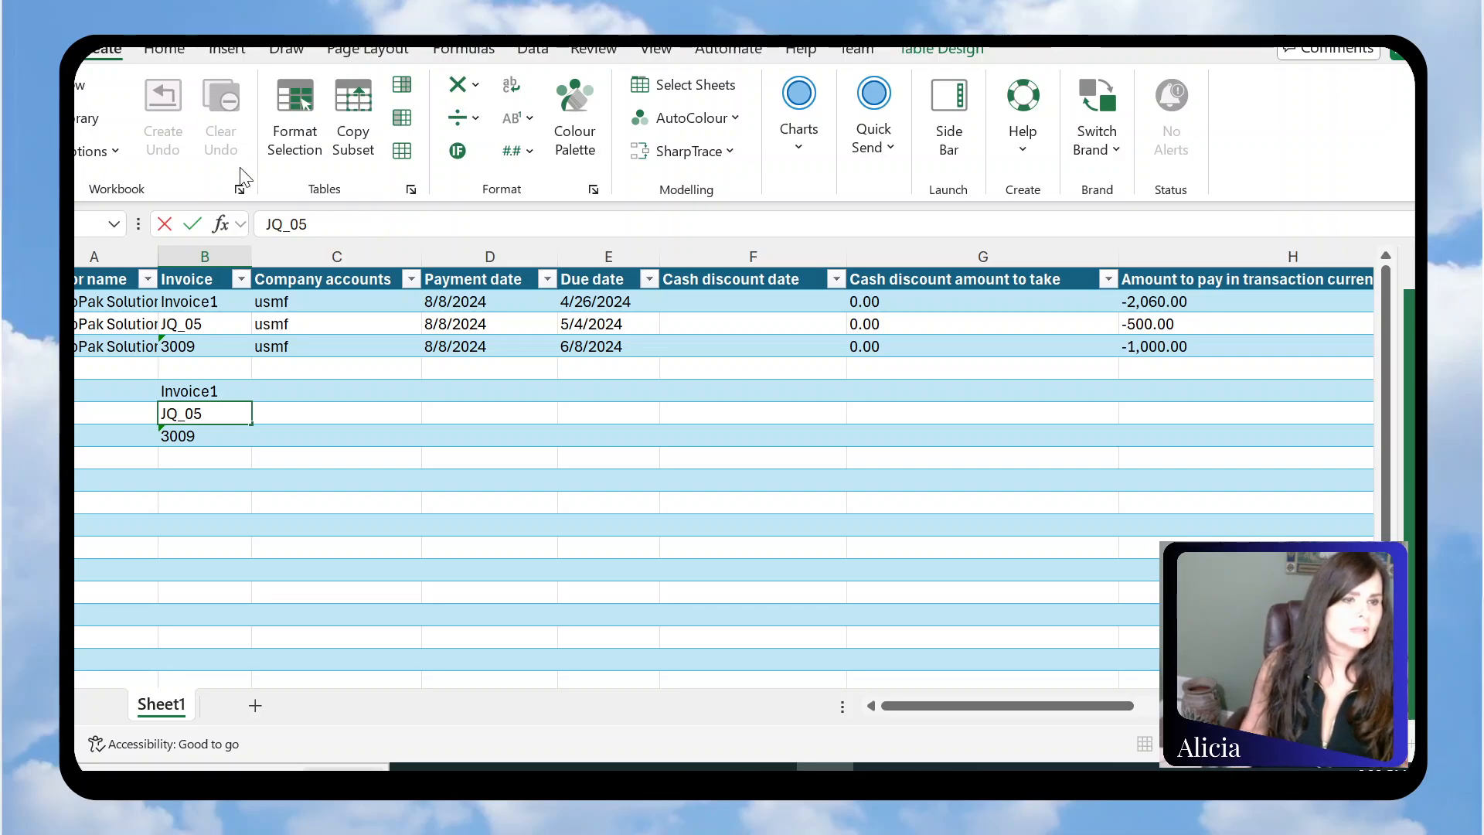
click(205, 390)
click(329, 225)
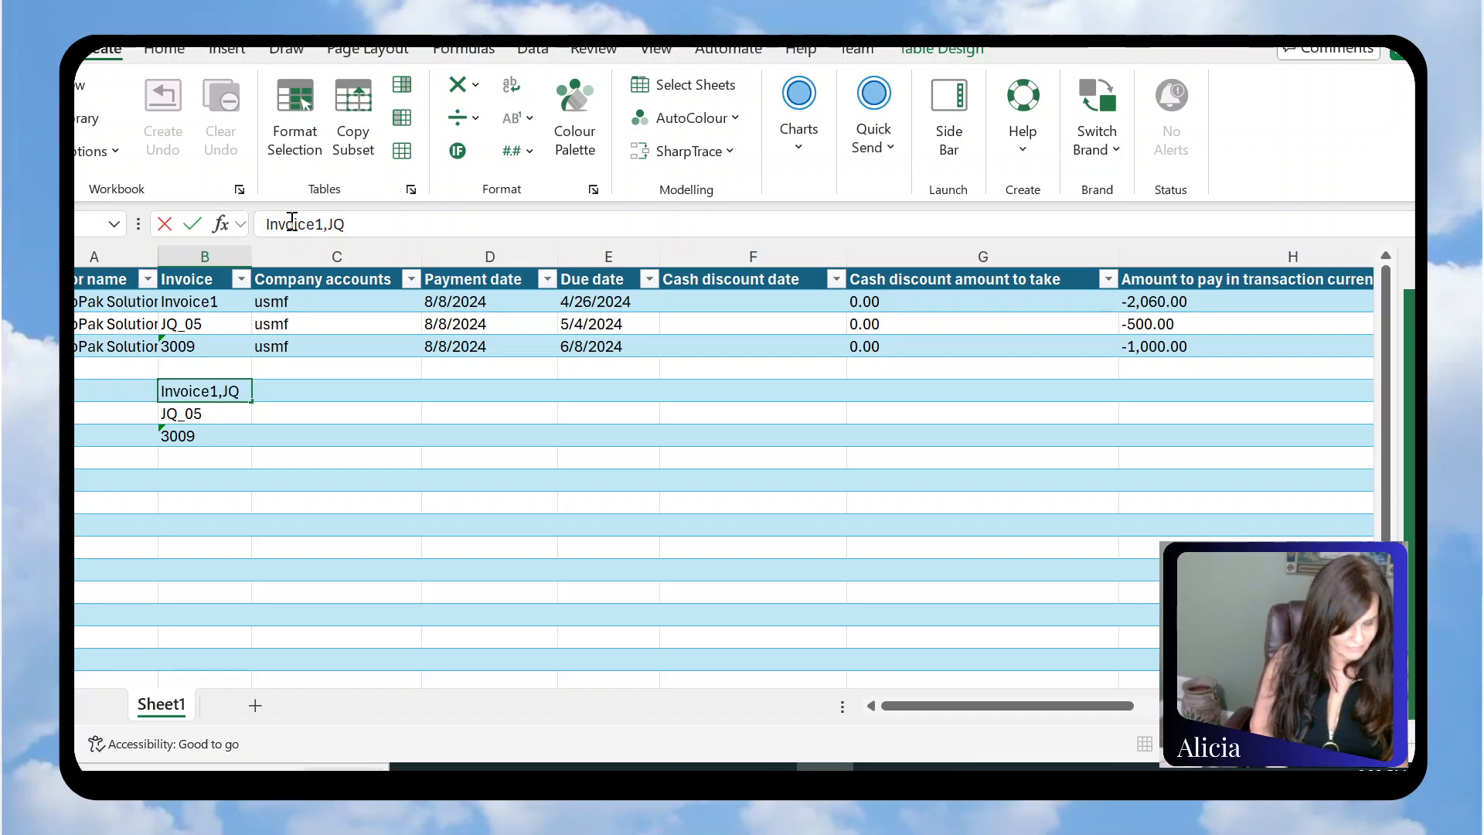
text(_05, 3)
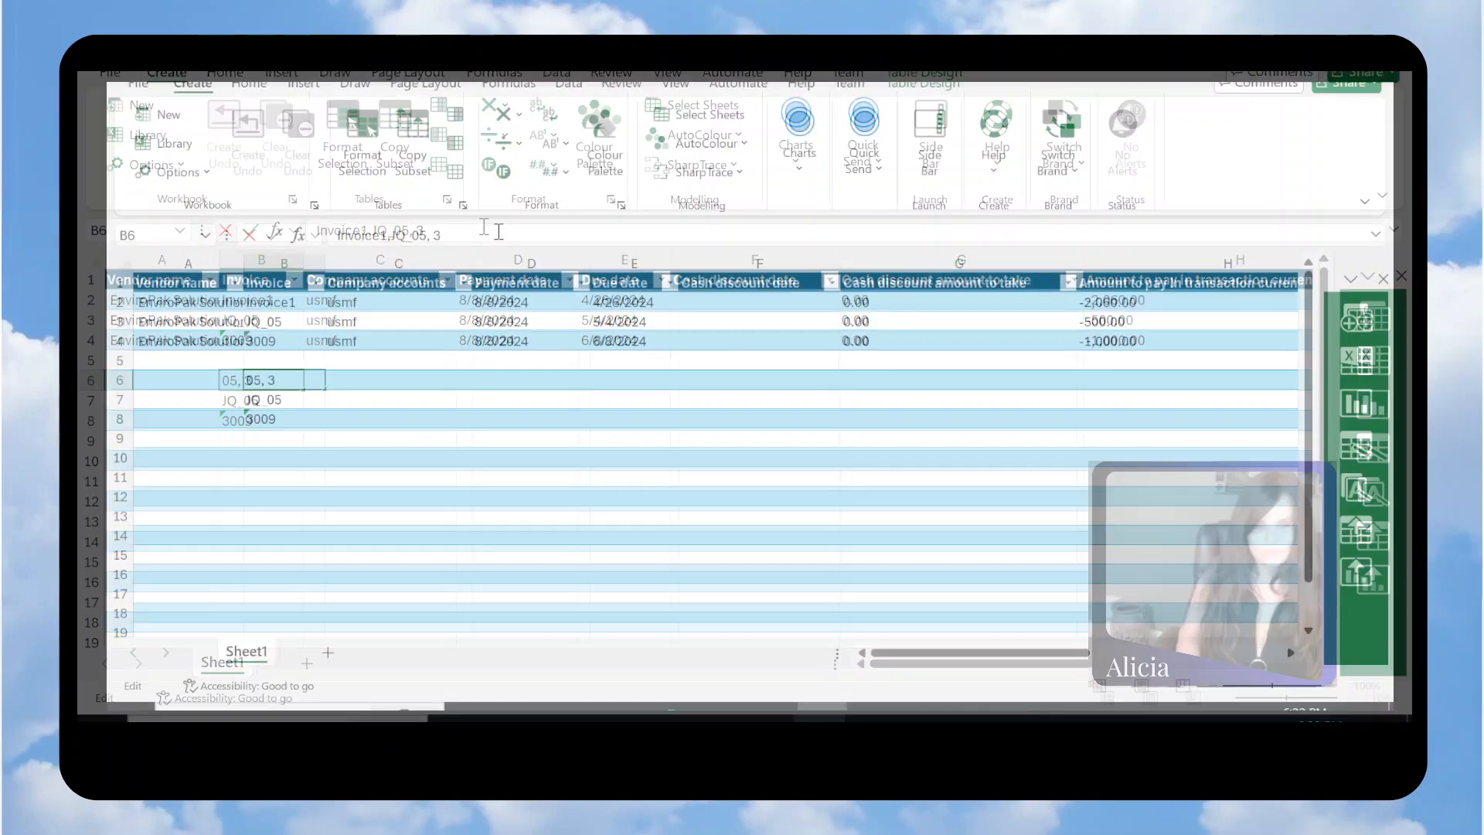
text(009)
key(Return)
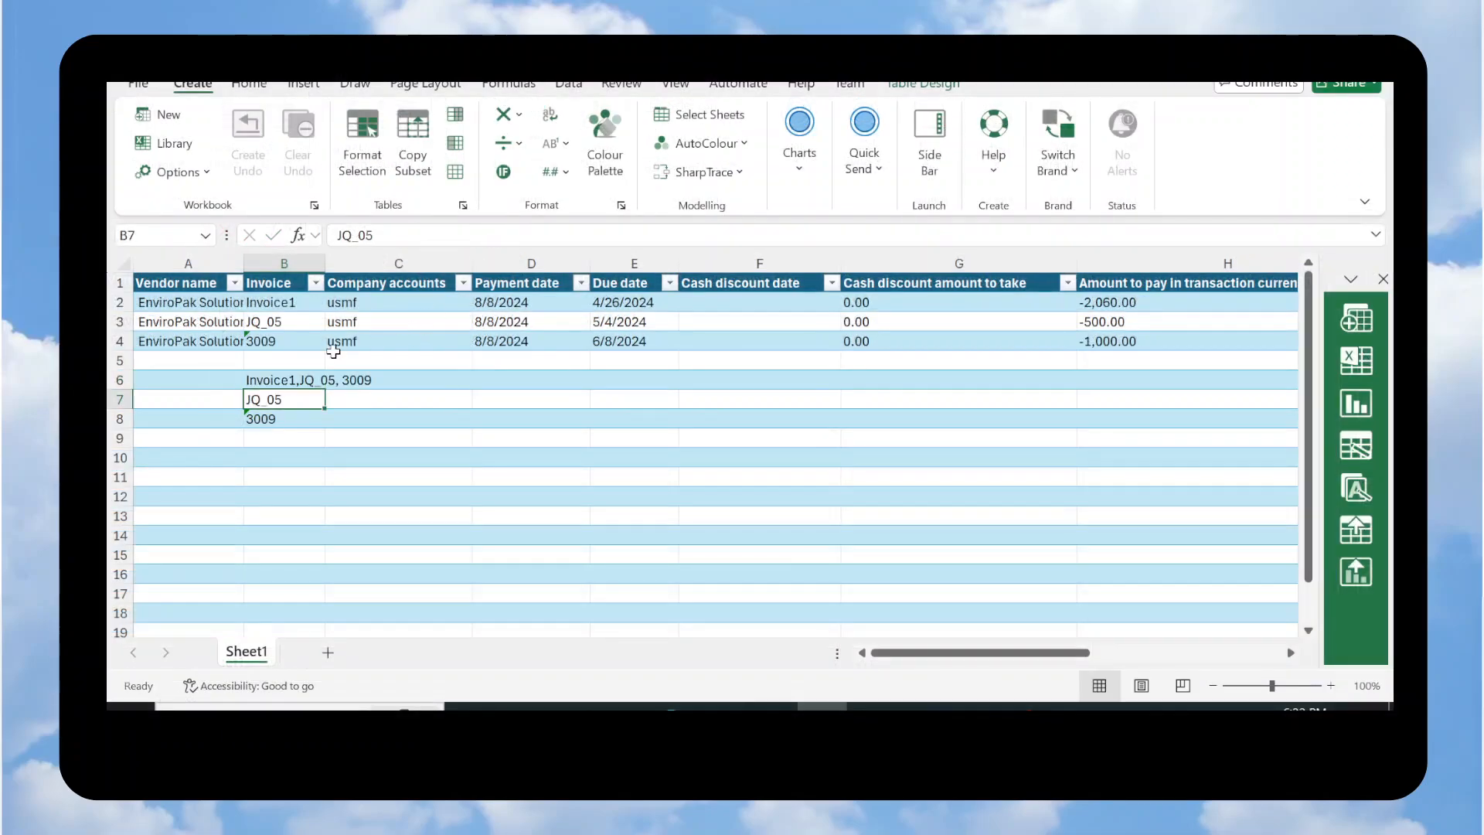
- Clear the leftover invoice numbers in B7:B8 and copy the comma-separated invoice list from B6
click(302, 377)
drag(271, 303, 267, 341)
drag(288, 399, 283, 415)
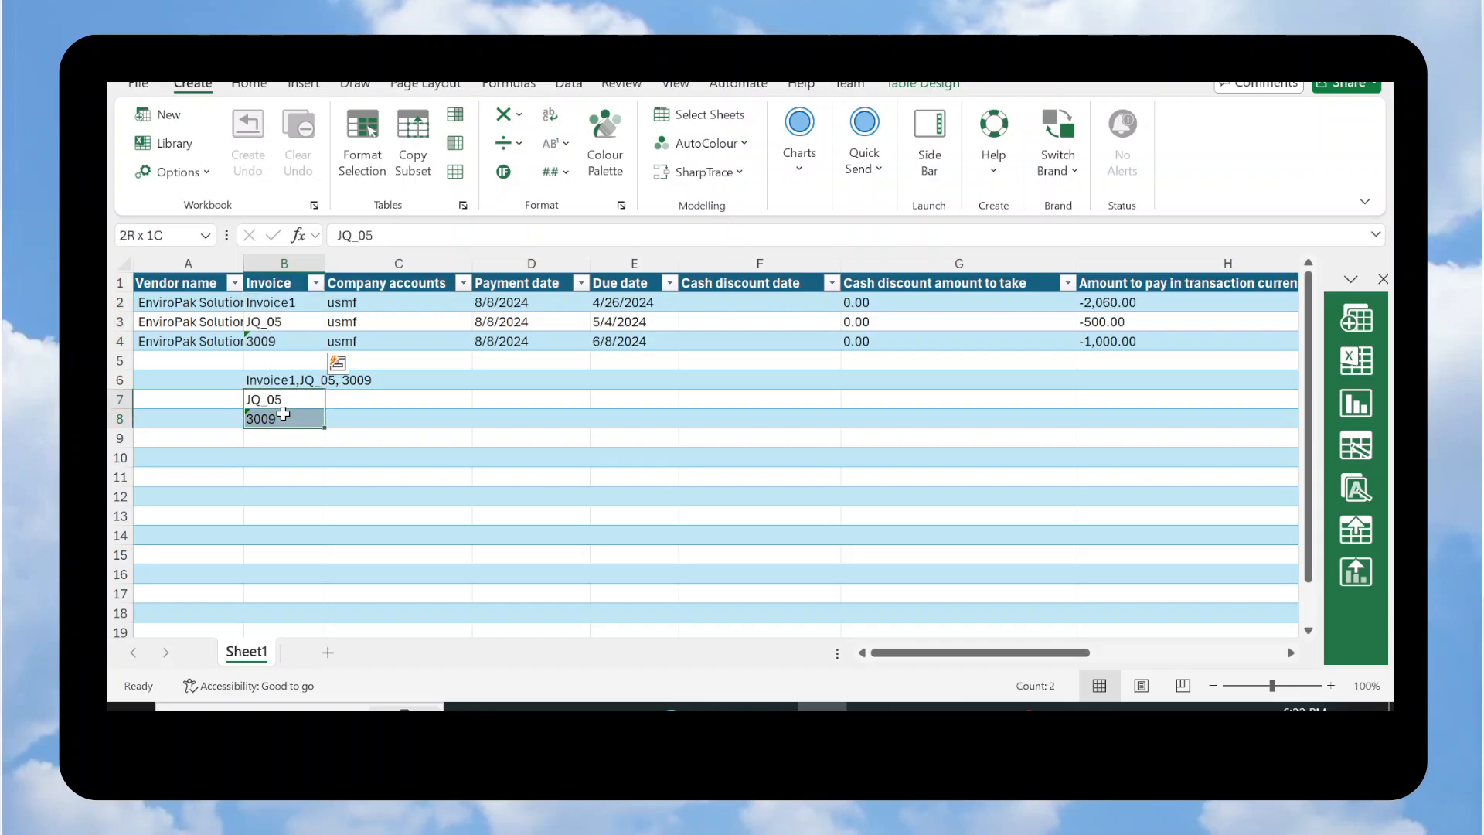
key(Delete)
click(307, 376)
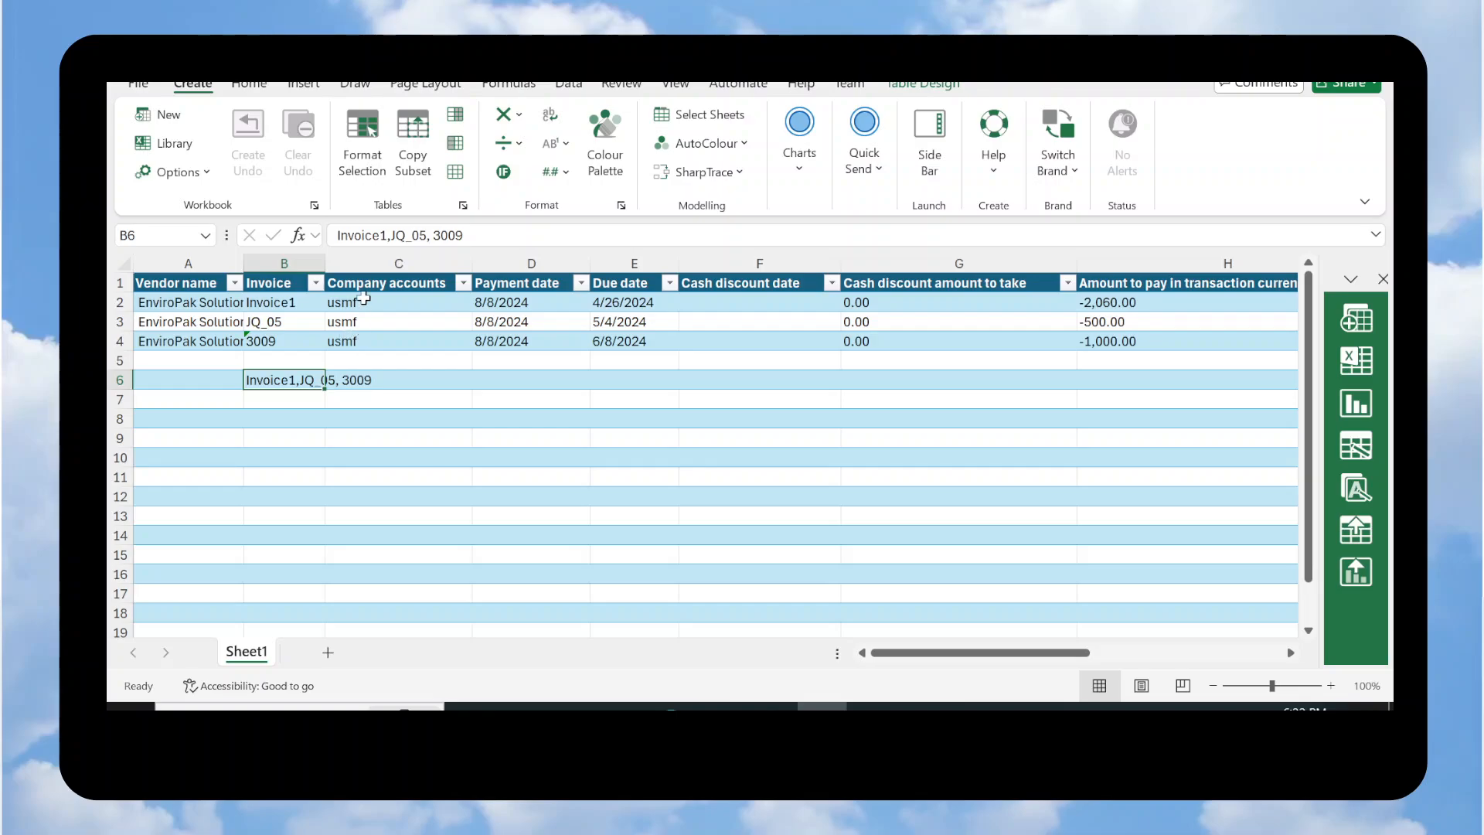
drag(473, 235, 338, 235)
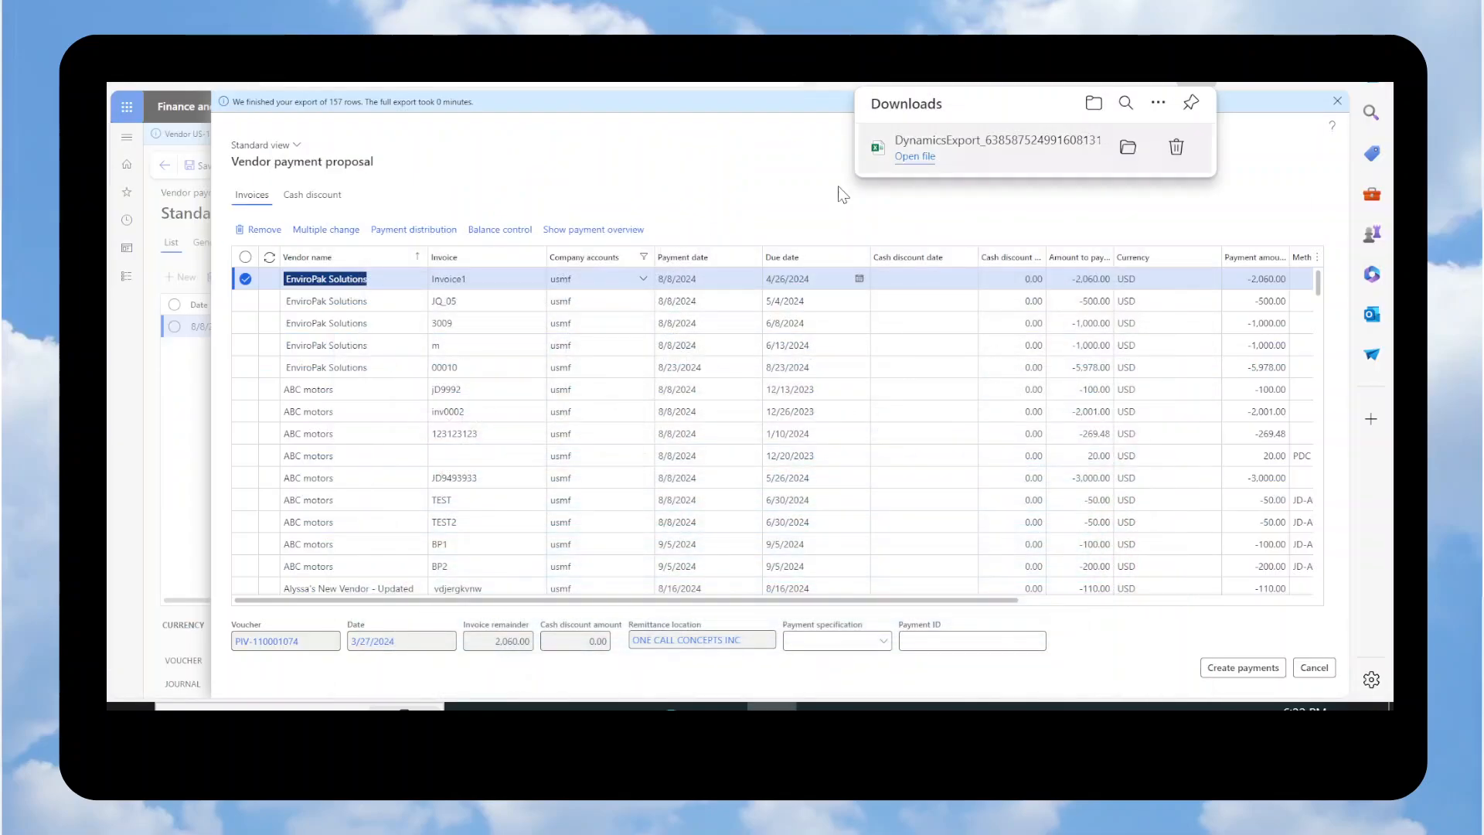
- Switch to Finance and Operations, cancel the unfiltered payment proposal and start a new one with its record filter open
click(1322, 670)
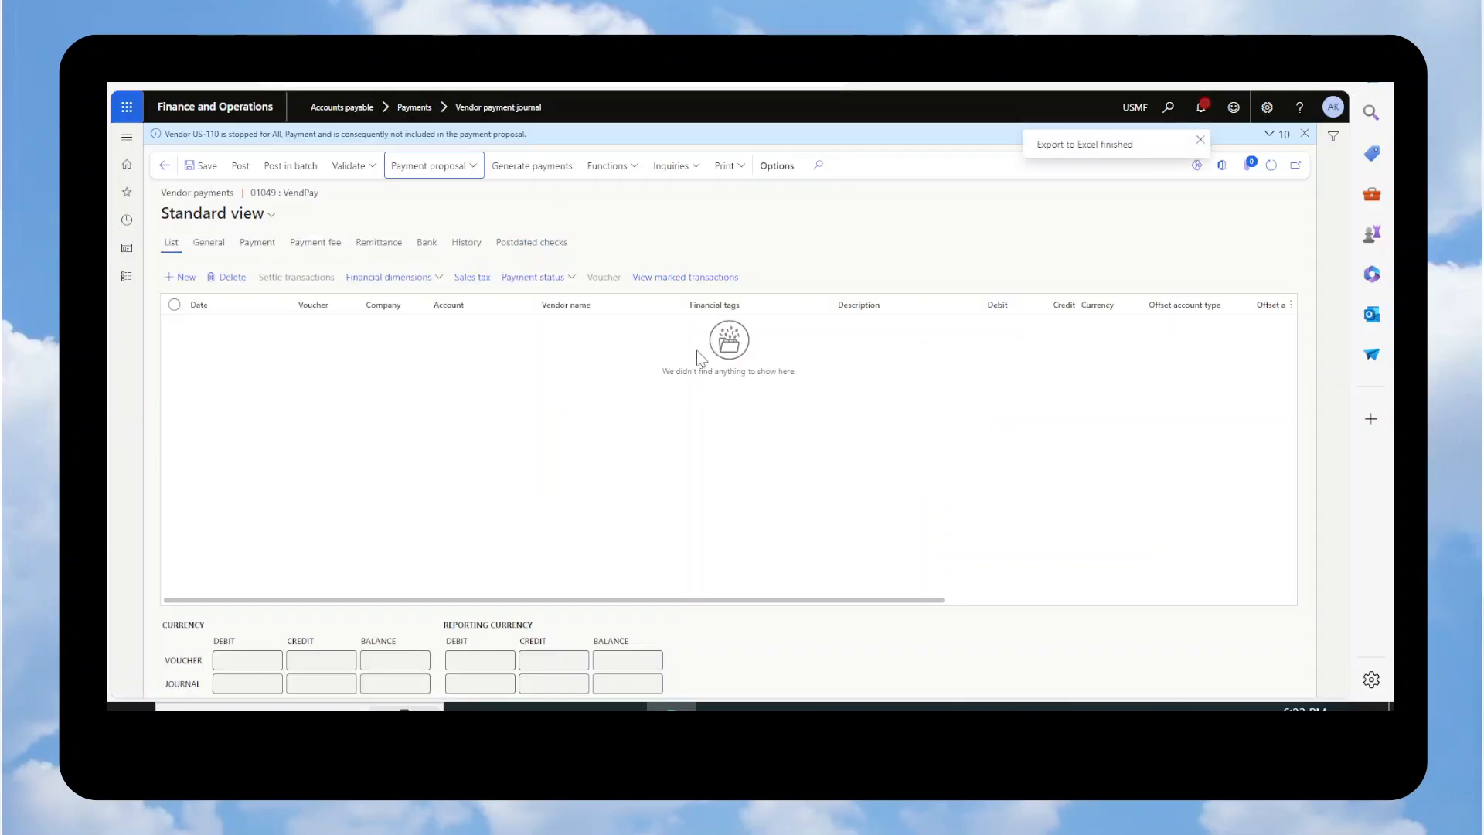
click(410, 173)
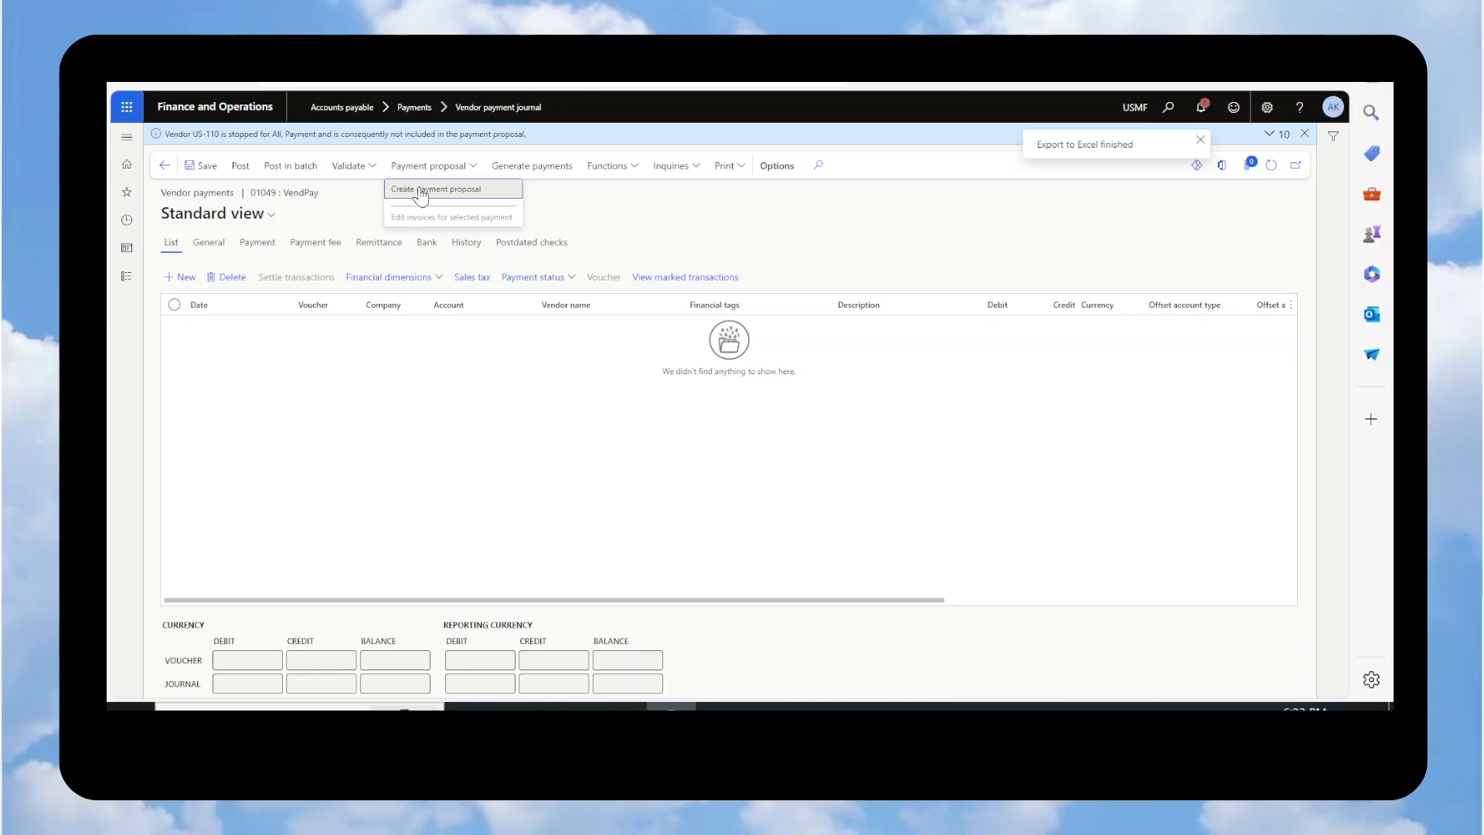
click(419, 187)
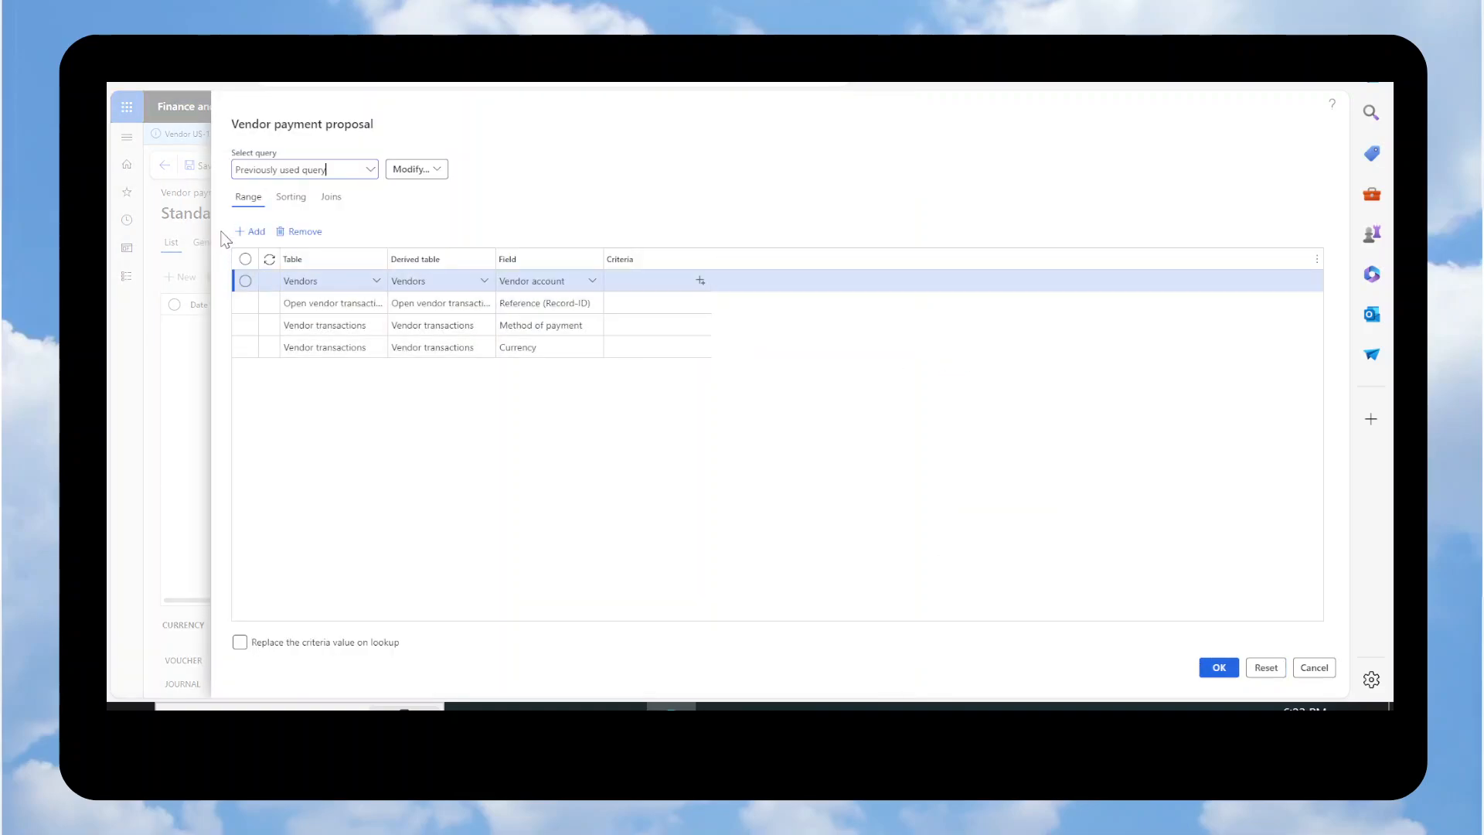
- Add a filter range on the Vendor transactions table using the Invoice field
click(246, 232)
click(375, 282)
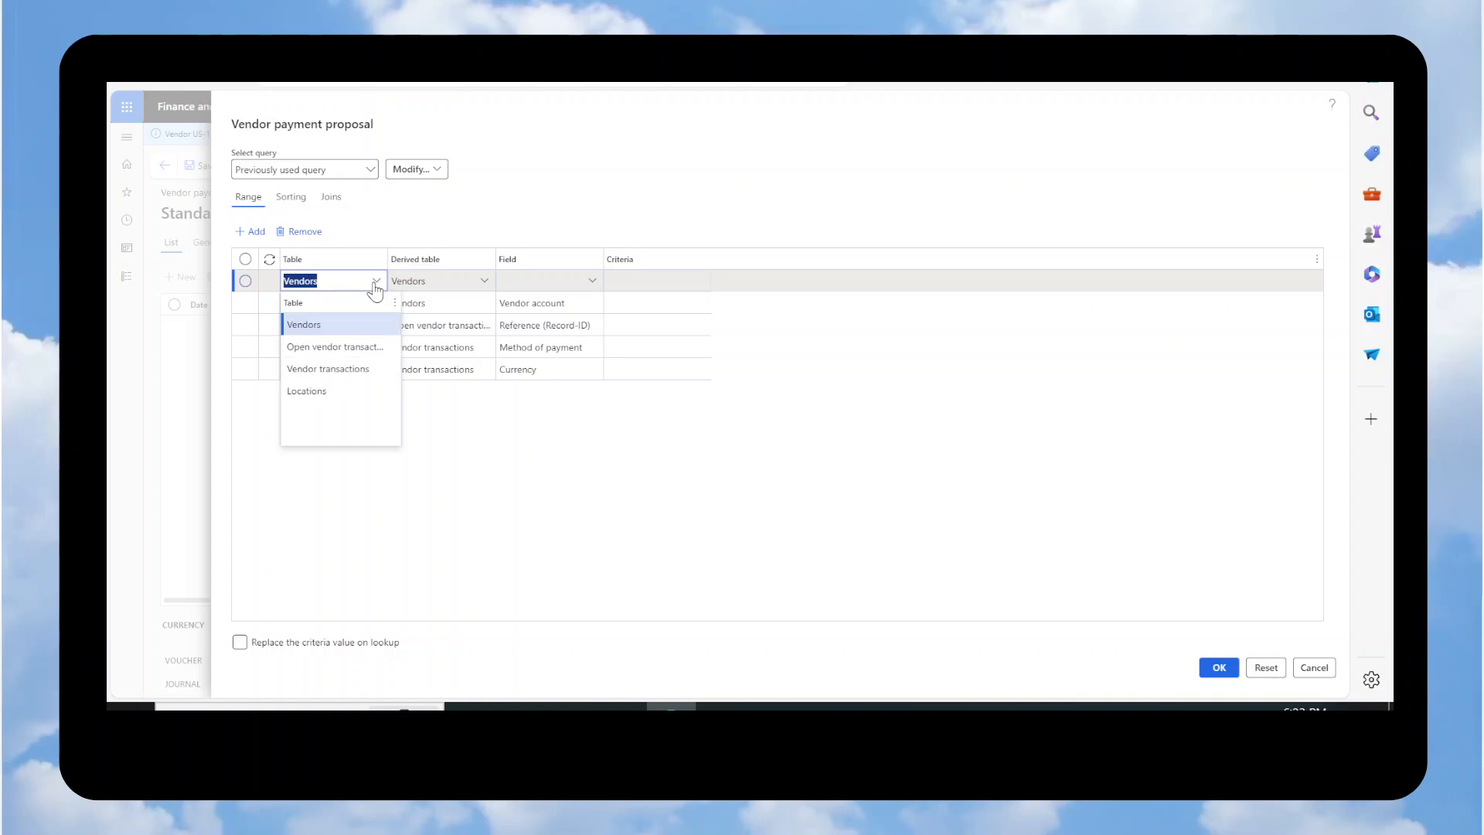
click(339, 369)
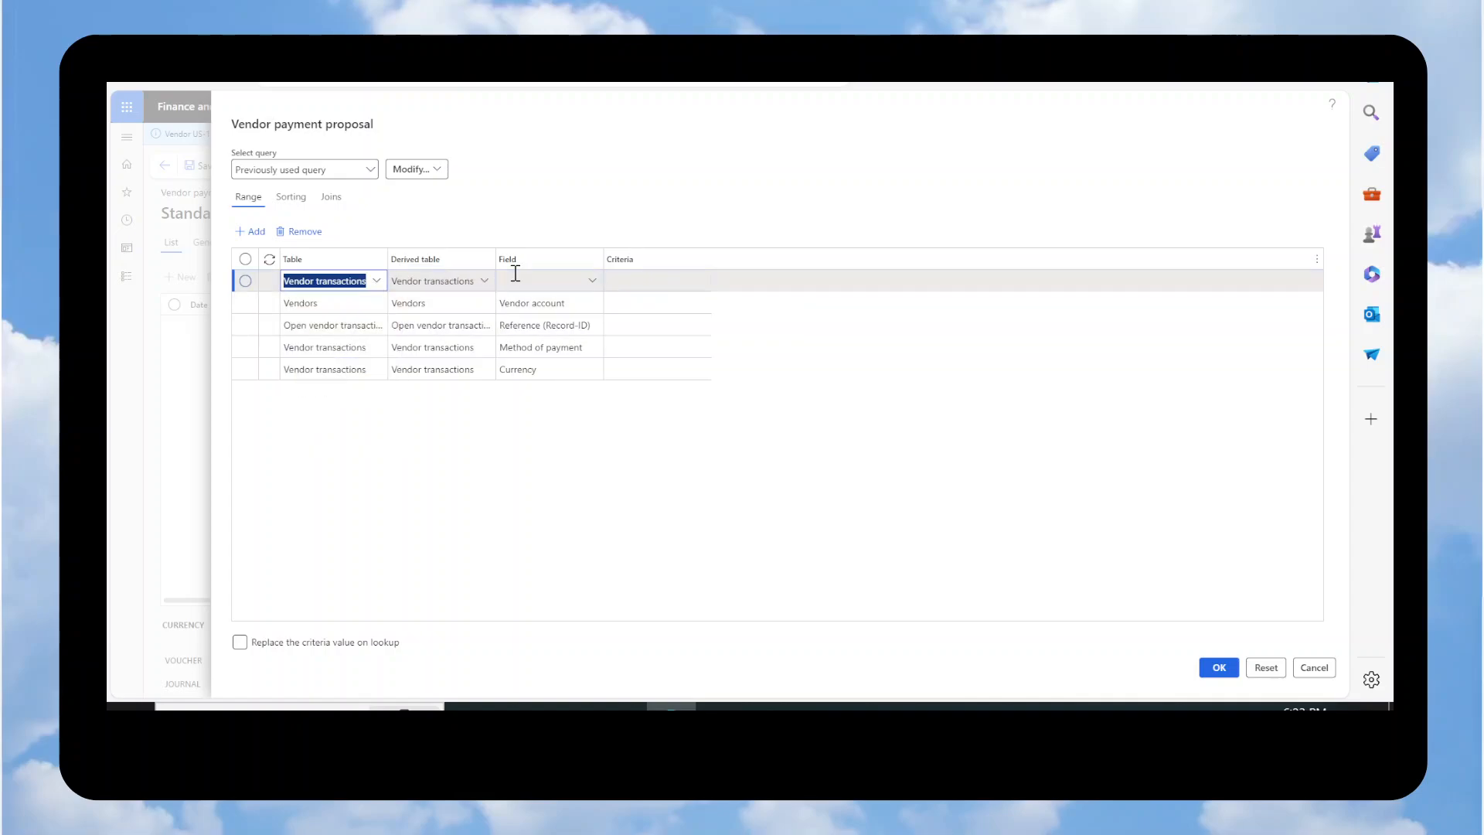
click(573, 280)
click(591, 281)
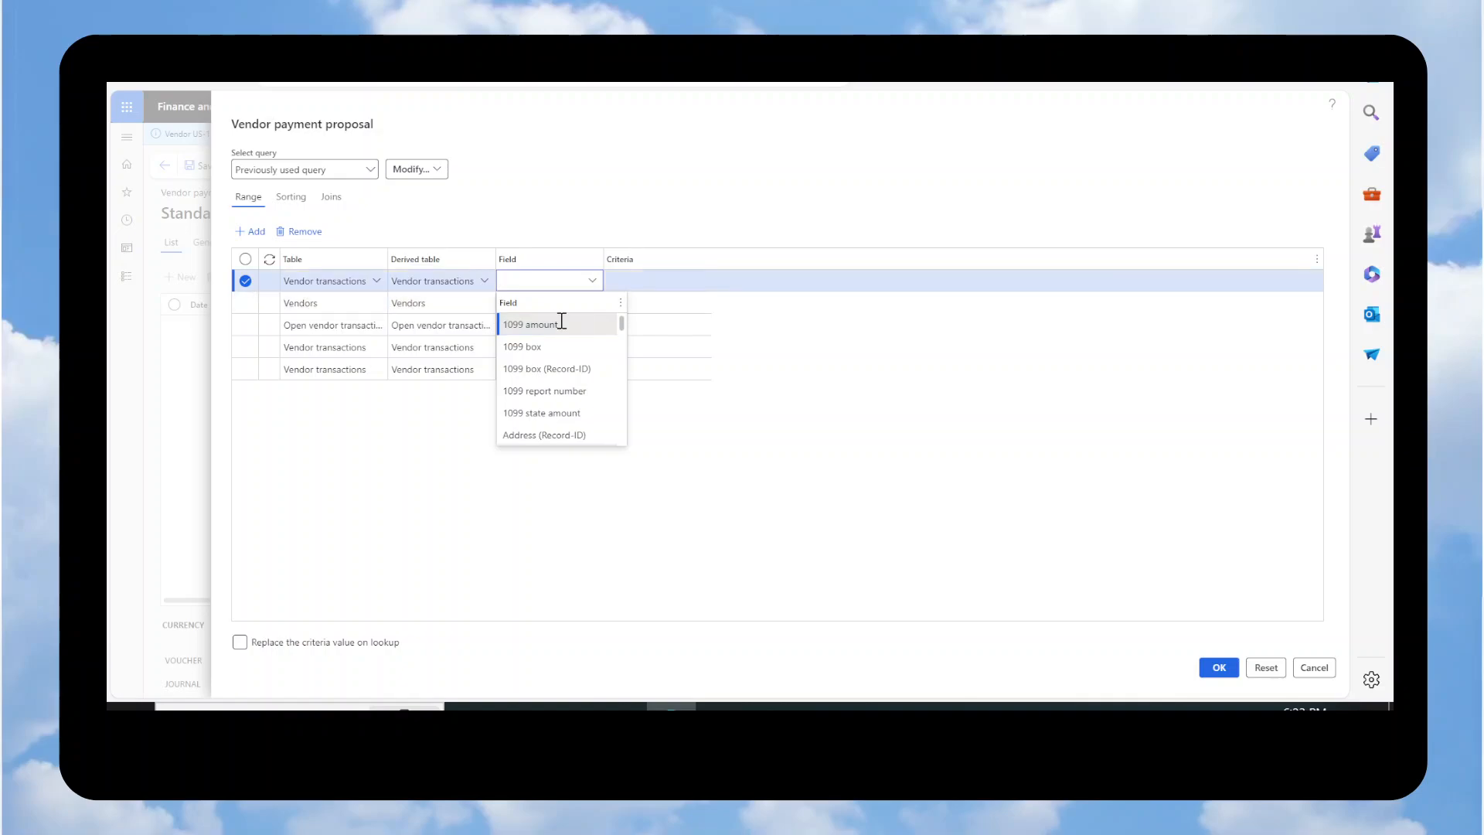
click(620, 302)
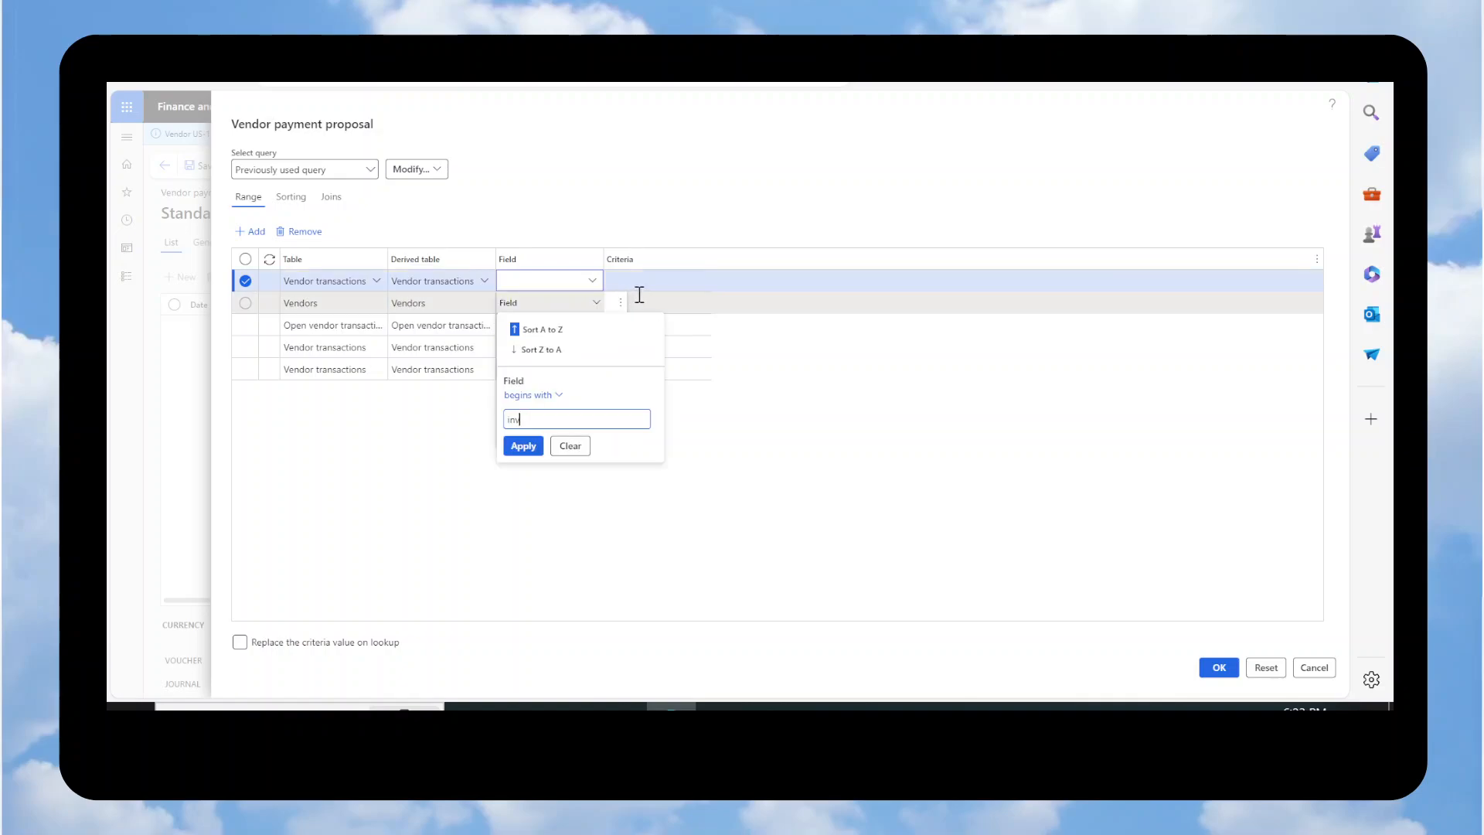
key(Return)
click(536, 323)
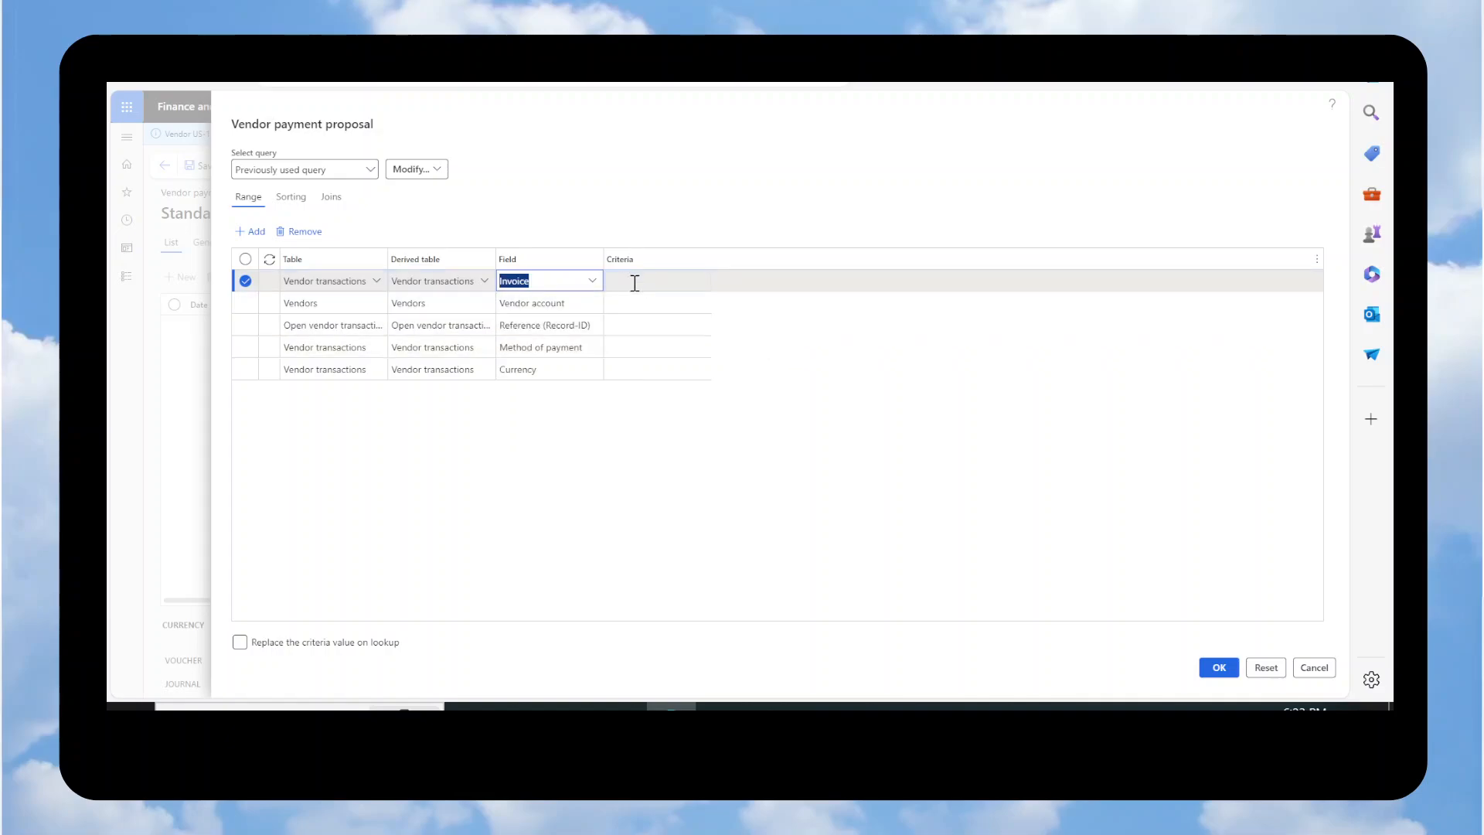
- Set the Invoice criteria to "Invoice1,JQ_05, 3009", accept the filter and run the vendor payment proposal
click(635, 283)
text(Invoice1JQ_05, 3009)
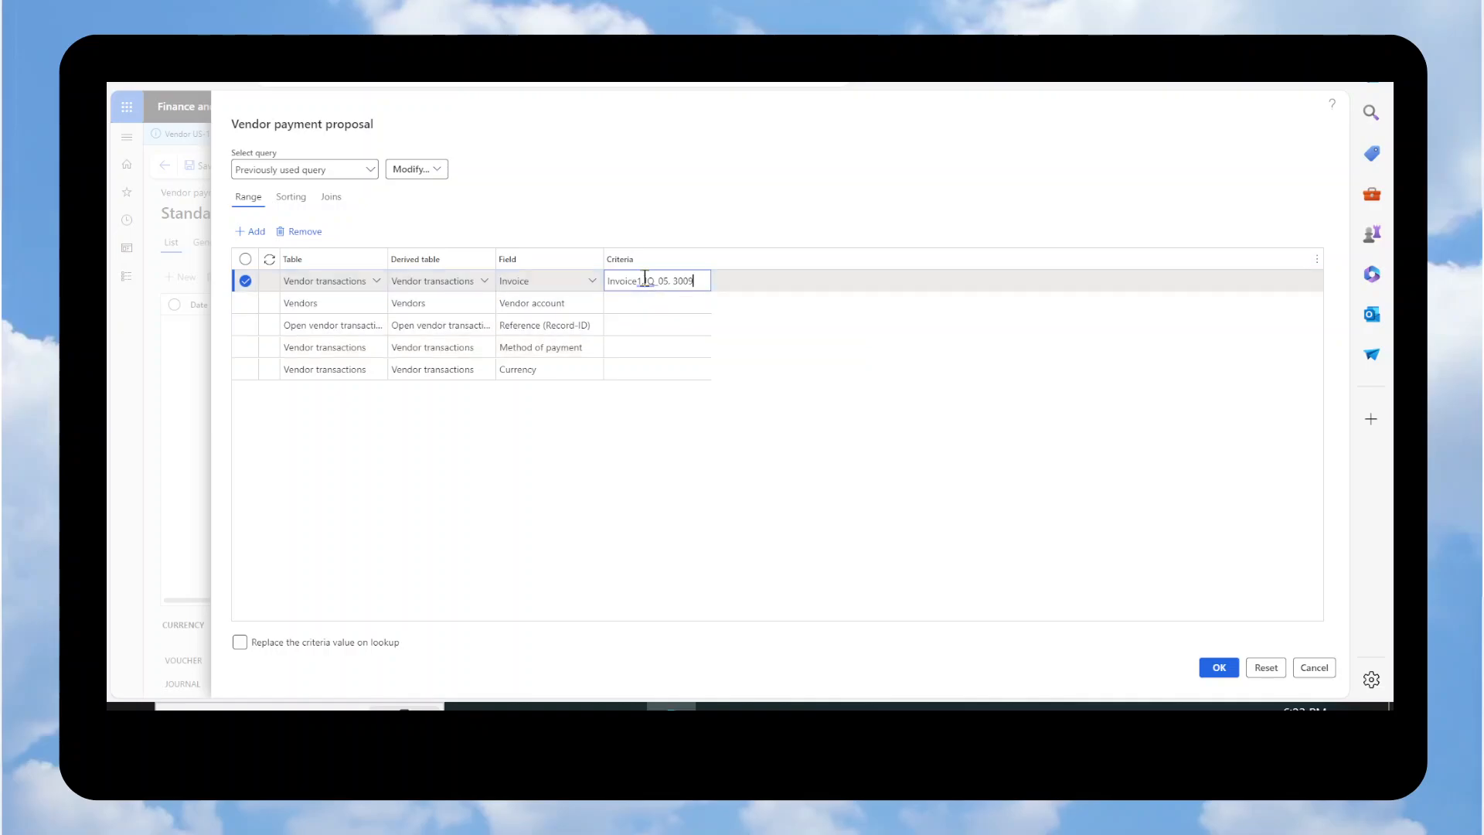
click(1218, 667)
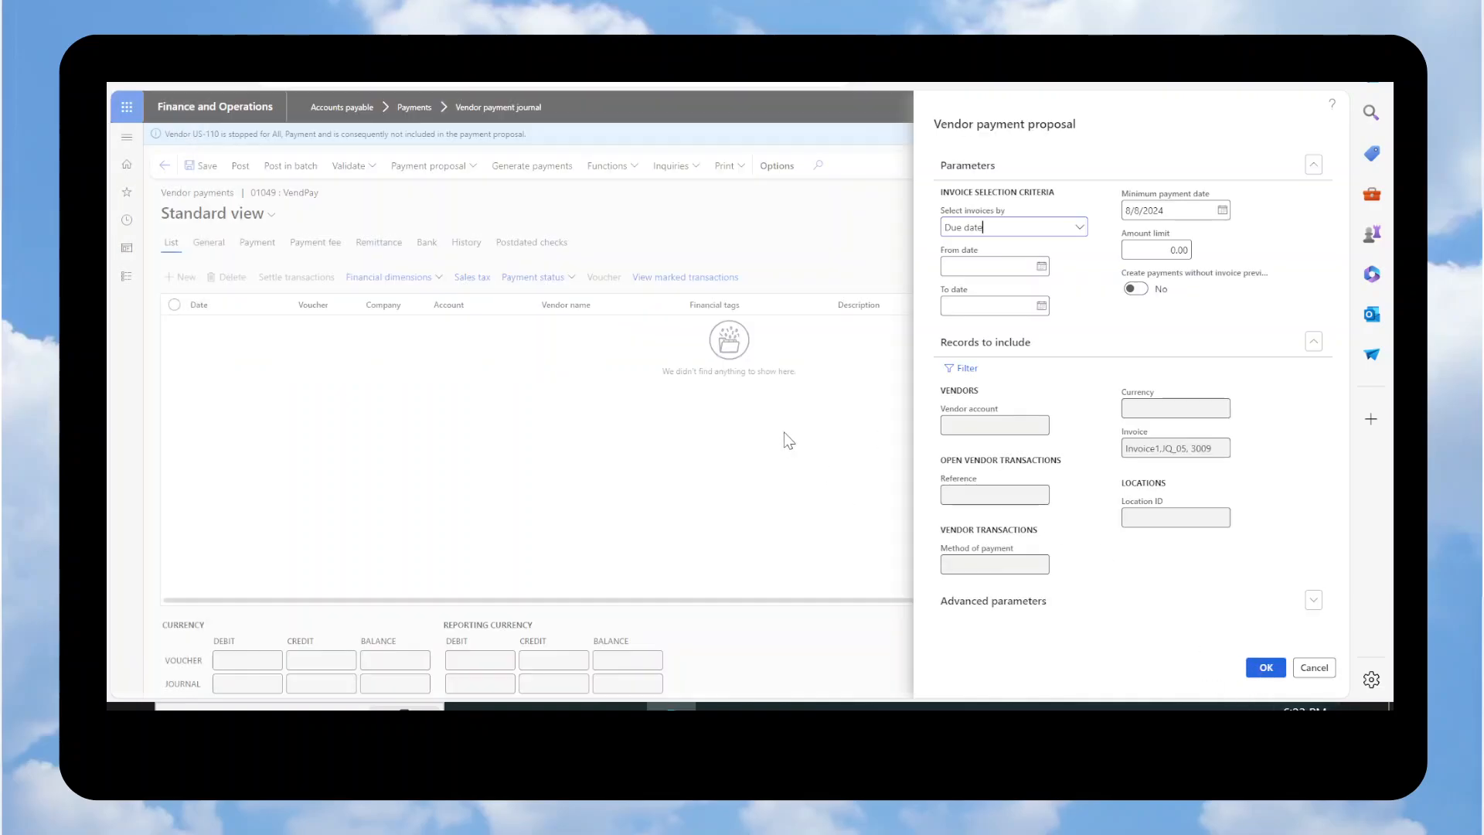
click(1265, 667)
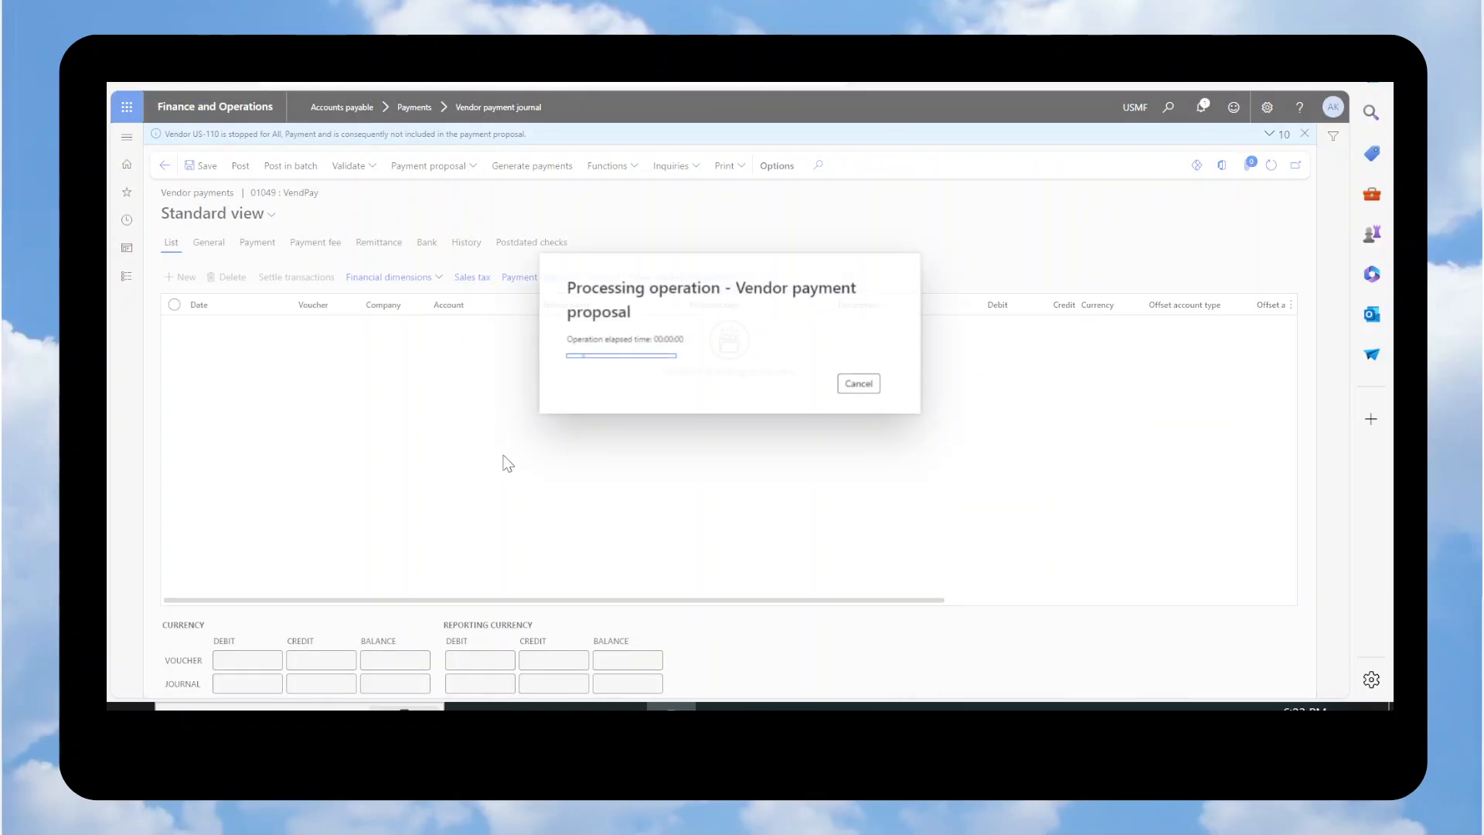